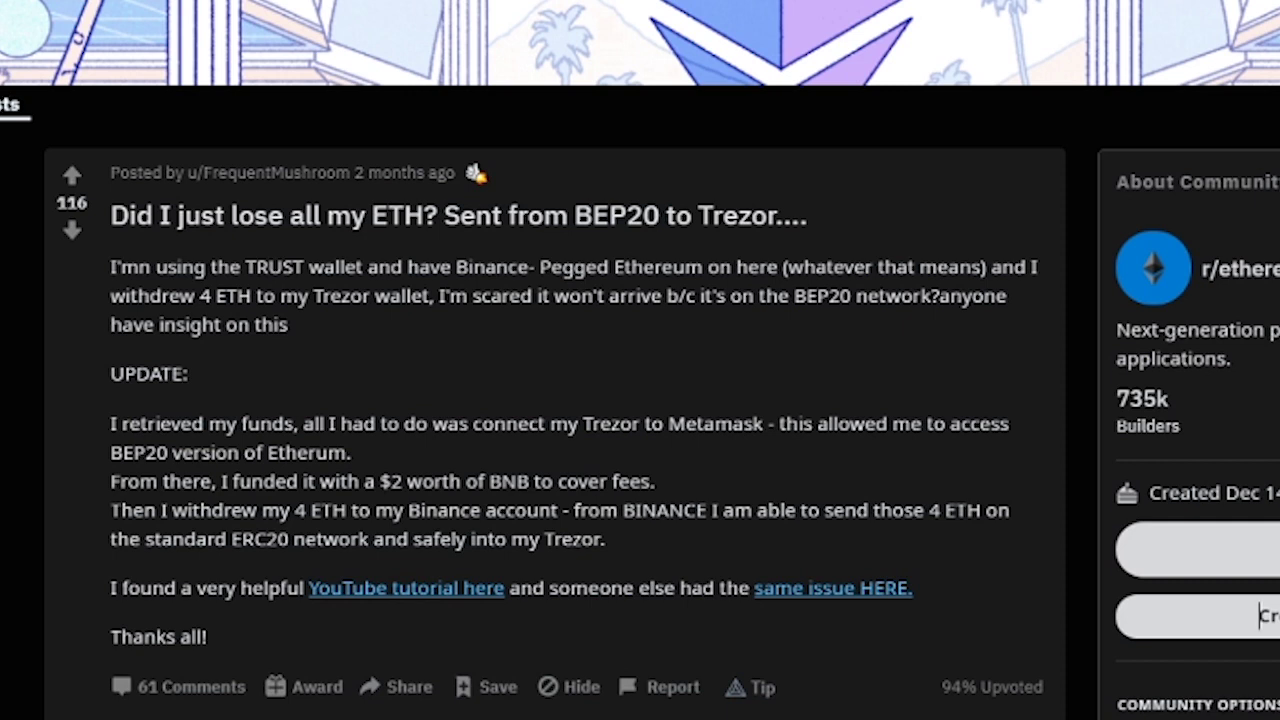
# Step: Highlight 'BEP20 network' and 'Binance-Pegged Ethereum' in the Reddit post
pyautogui.scroll(-1, 400, 150)
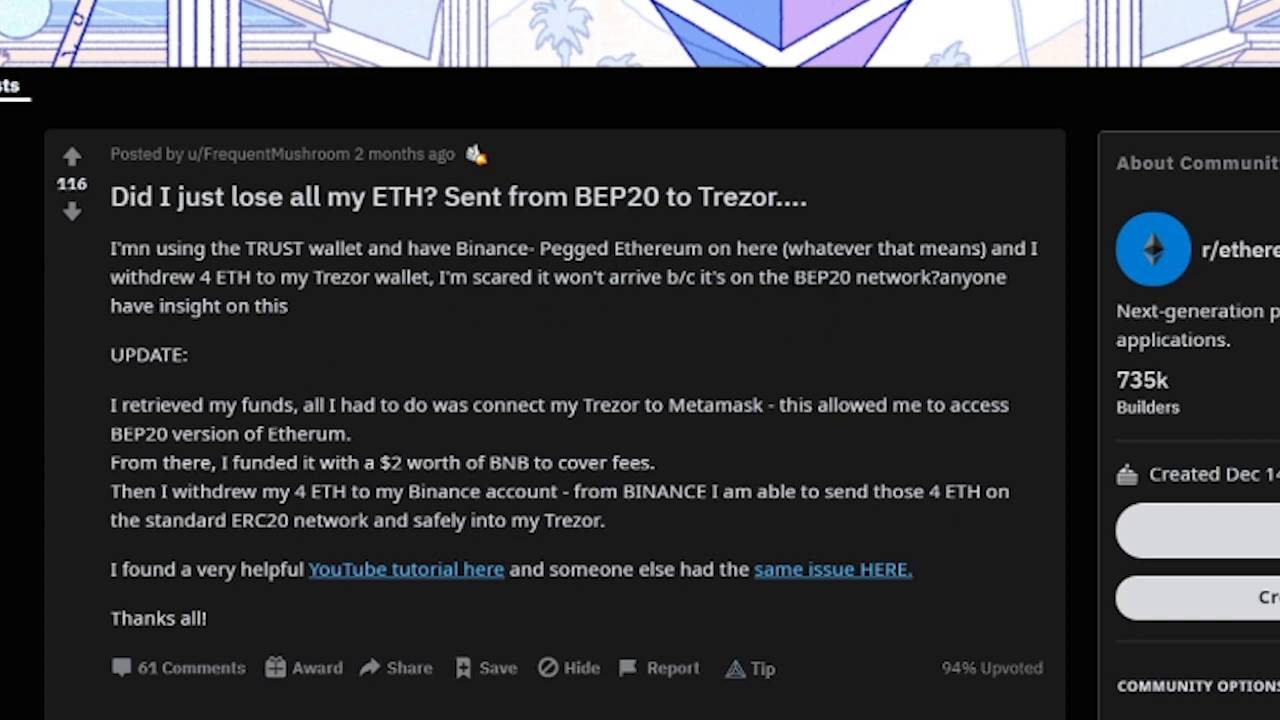
pyautogui.moveTo(793, 277); pyautogui.dragTo(940, 277)
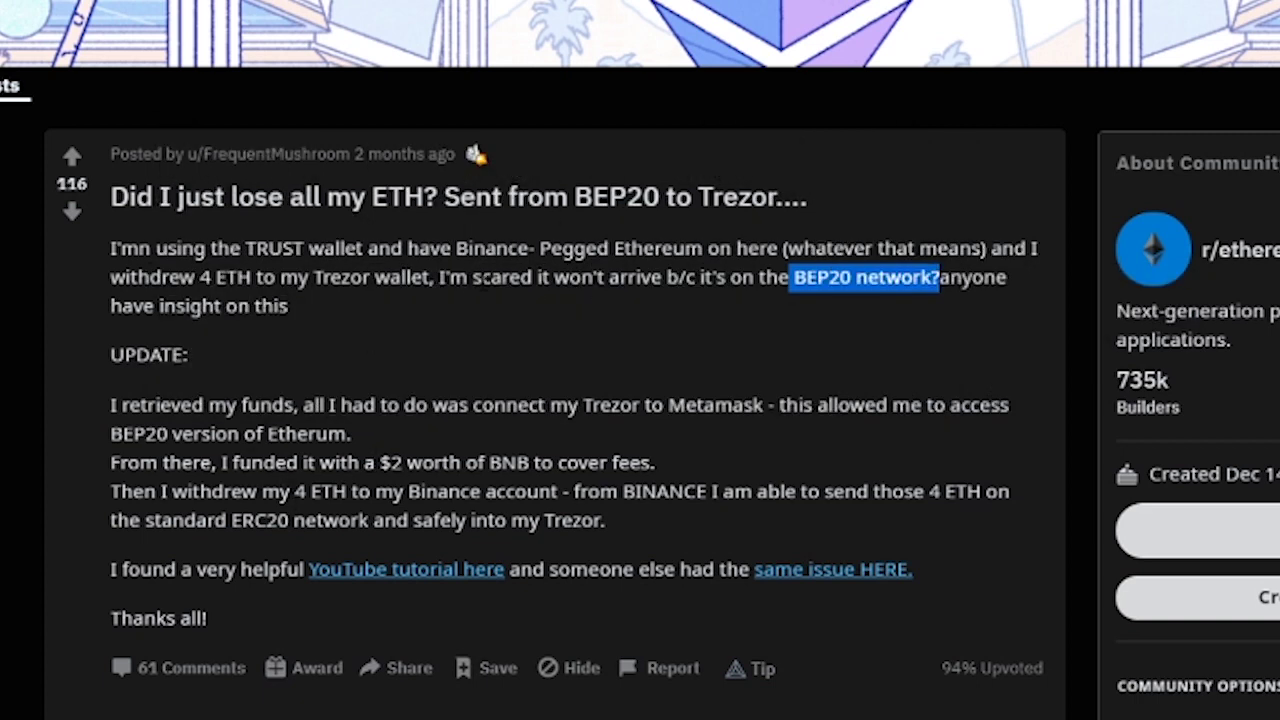
pyautogui.moveTo(484, 248); pyautogui.dragTo(703, 248)
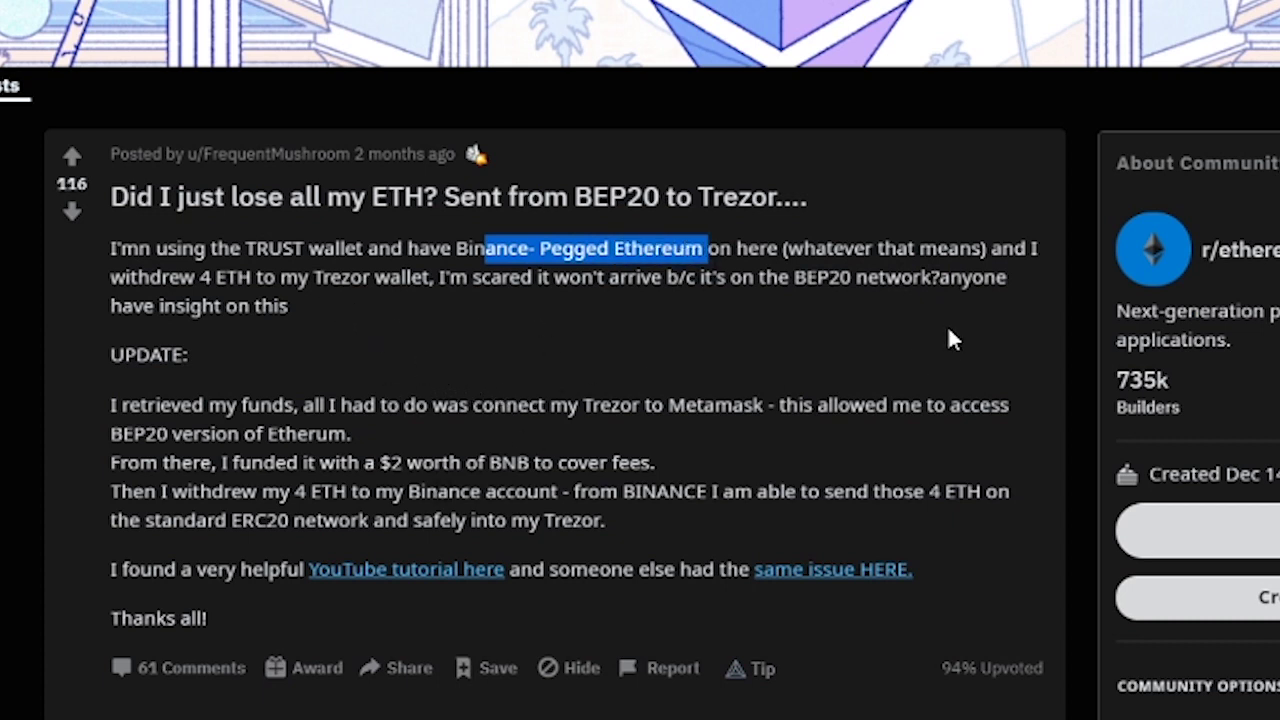
pyautogui.moveTo(456, 248); pyautogui.dragTo(703, 248)
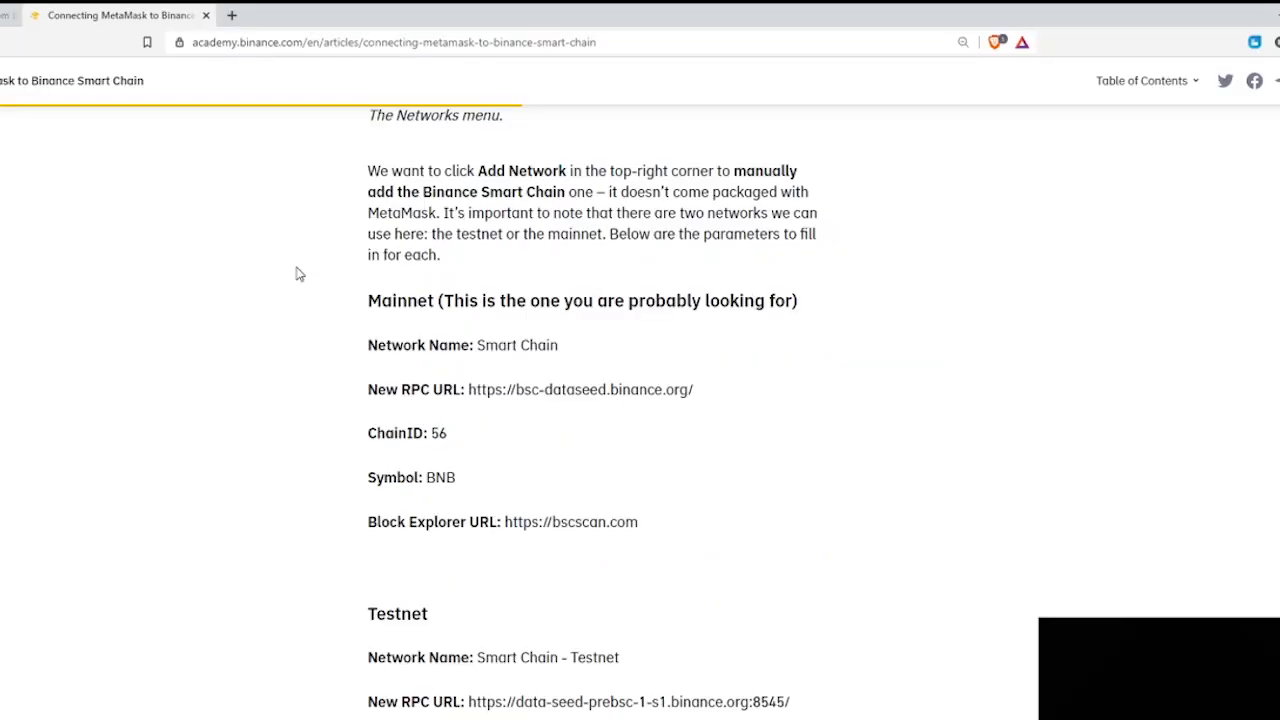
pyautogui.scroll(2, 337, 303)
pyautogui.scroll(4, 531, 334)
pyautogui.scroll(-4, 520, 350)
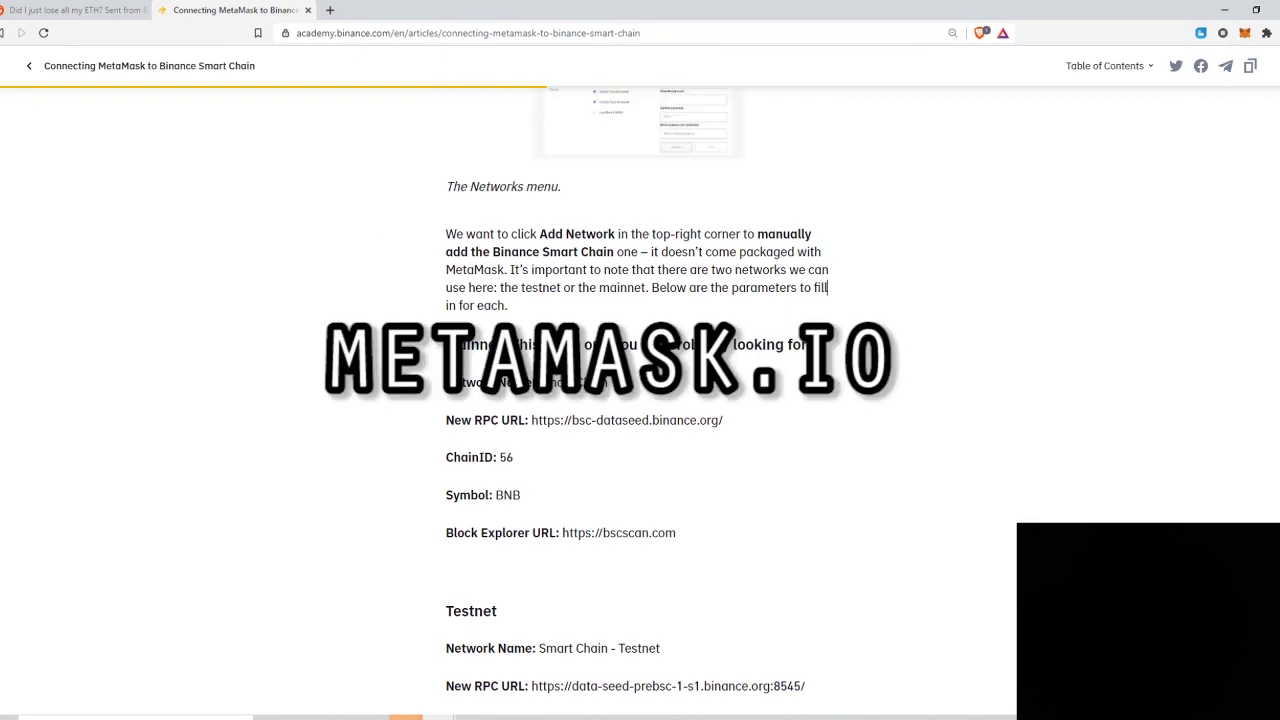
# Step: Start a custom network named 'Smart' using the suggested bsc-dataseed RPC URL
pyautogui.scroll(-2, 534, 234)
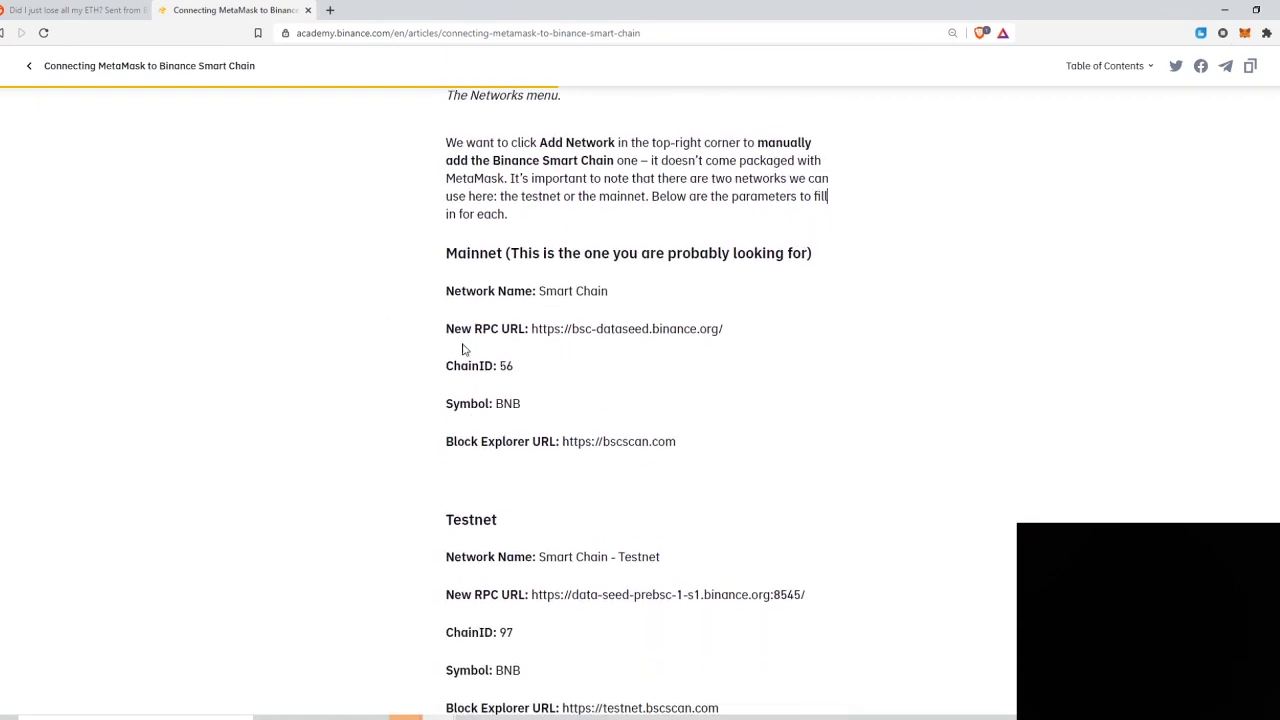
pyautogui.moveTo(448, 279); pyautogui.dragTo(688, 464)
pyautogui.click(1249, 70)
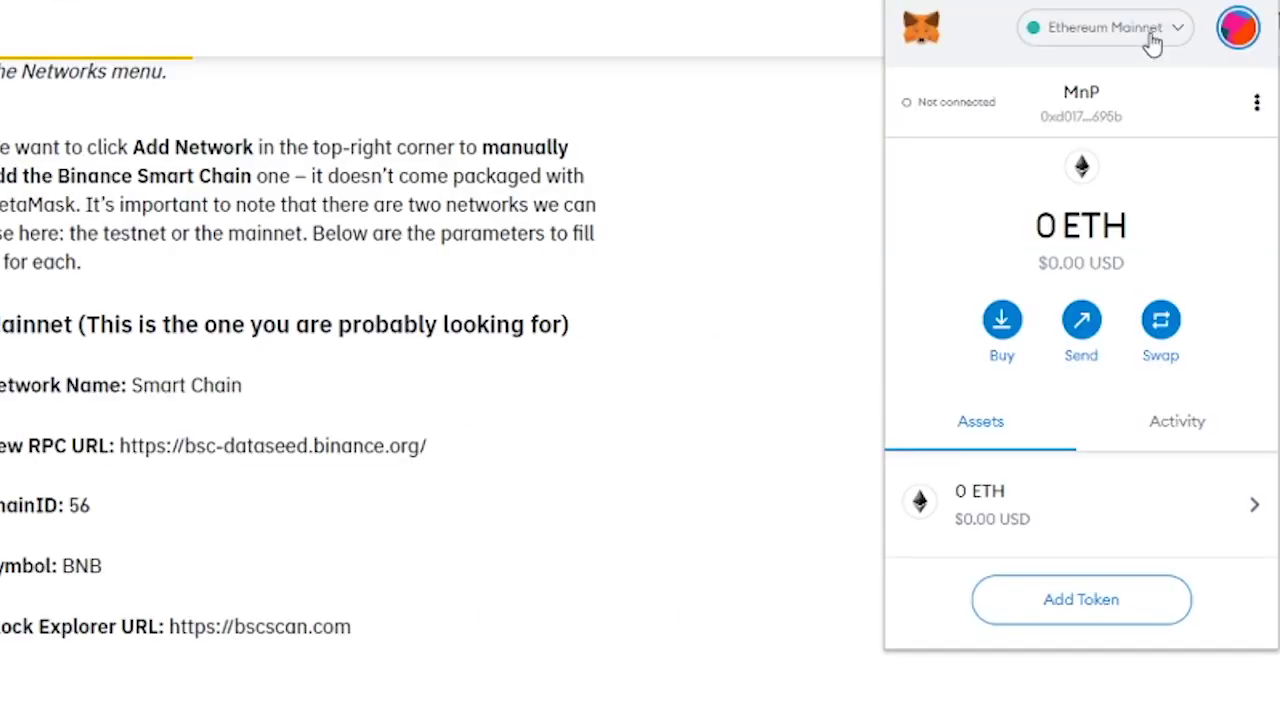
pyautogui.click(1152, 32)
pyautogui.click(1083, 580)
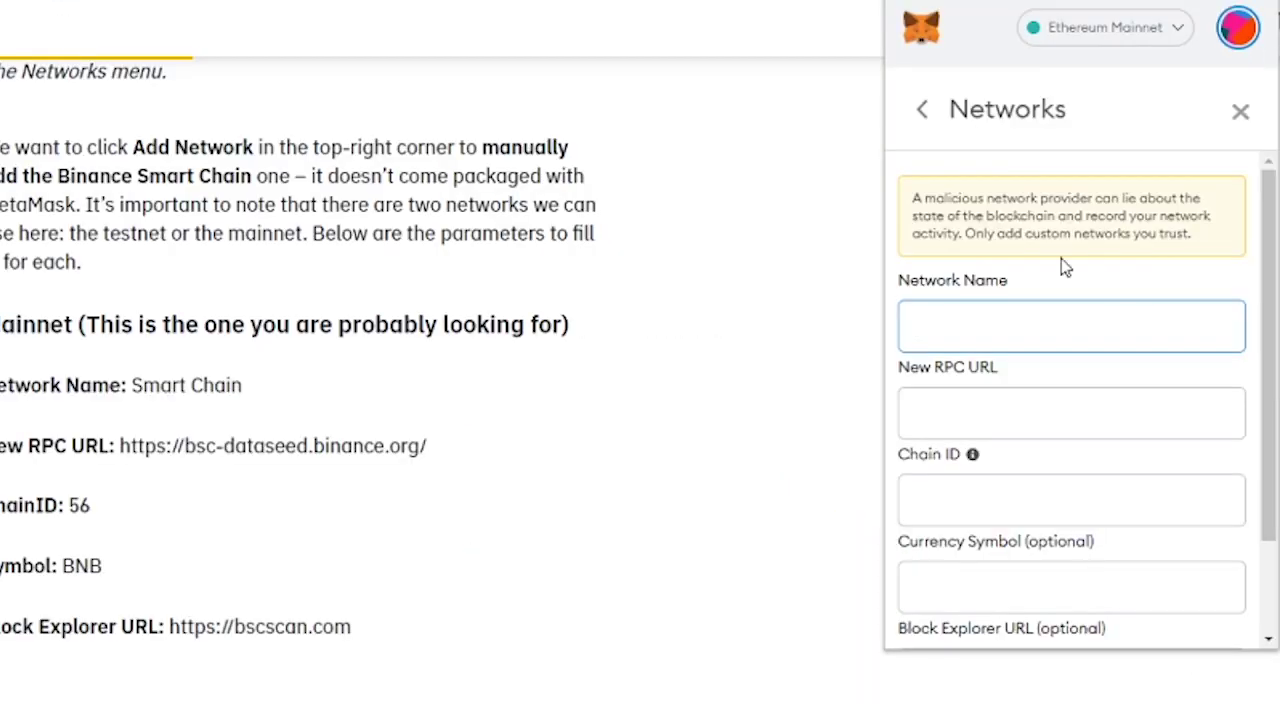
pyautogui.write('Smart')
pyautogui.click(1151, 430)
pyautogui.write('http')
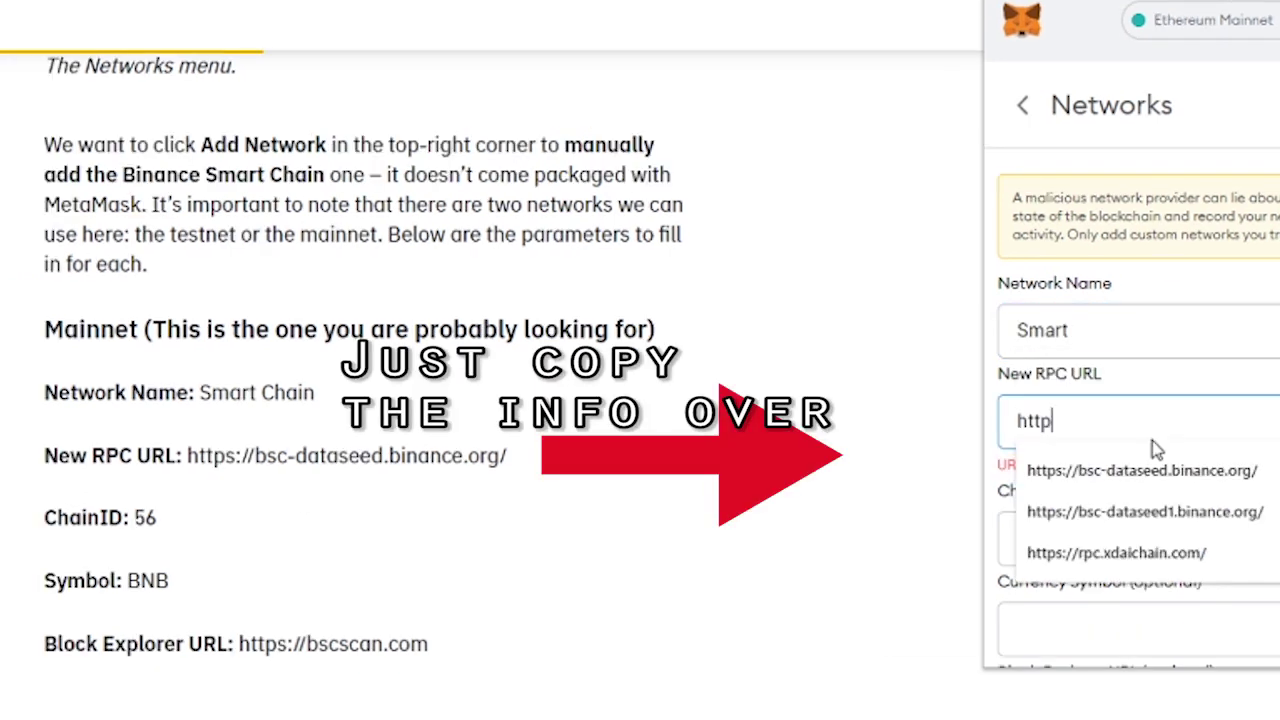
pyautogui.click(1160, 466)
# Step: Enter chain ID 56, symbol BNB and explorer bscscan.com, then save the network
pyautogui.click(1243, 529)
pyautogui.write('56')
pyautogui.press('Tab')
pyautogui.write('BNB')
pyautogui.scroll(-2, 1236, 521)
pyautogui.click(1157, 574)
pyautogui.click(1120, 480)
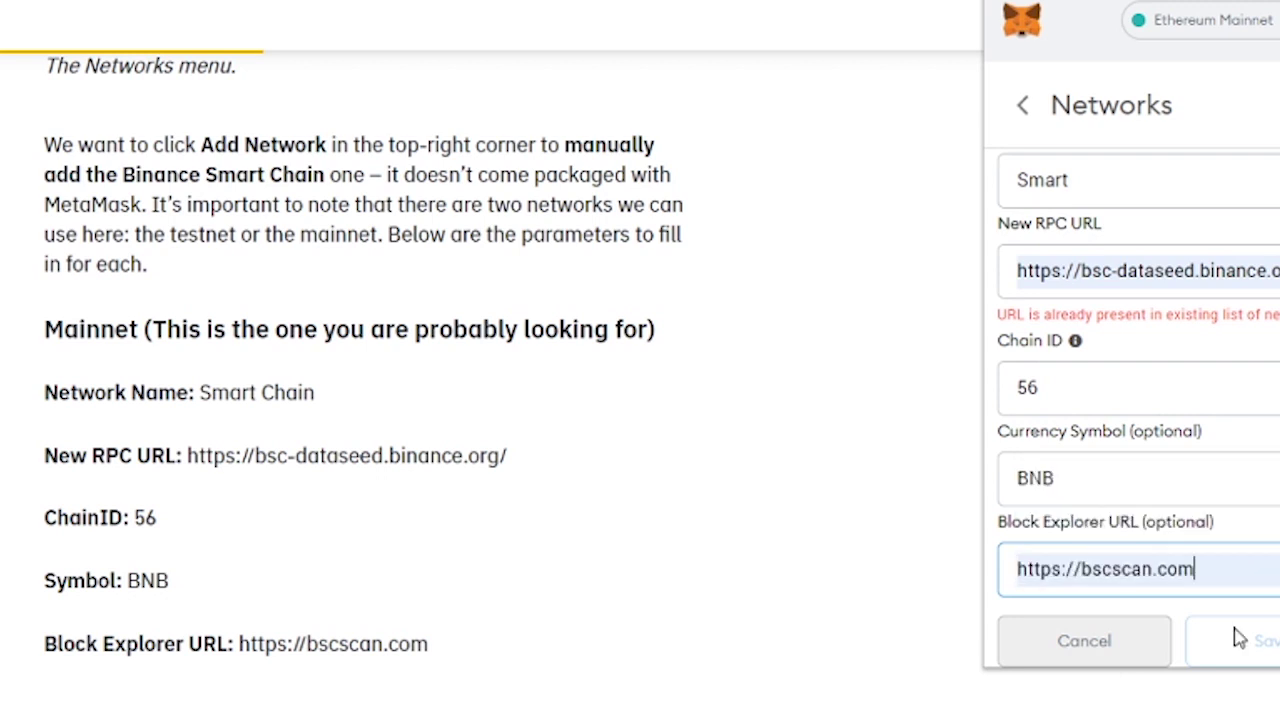
pyautogui.click(1241, 638)
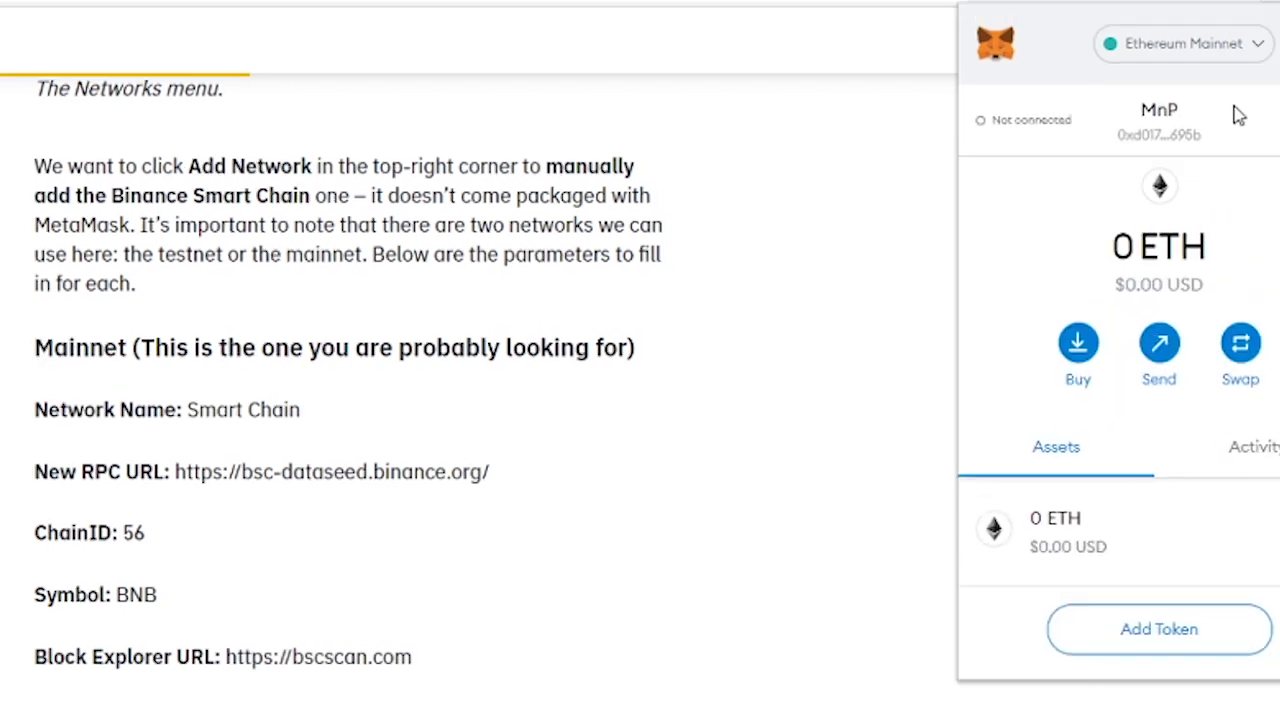
# Step: Switch the wallet to Smart chain, showing a 0.1069 BNB balance
pyautogui.click(1234, 52)
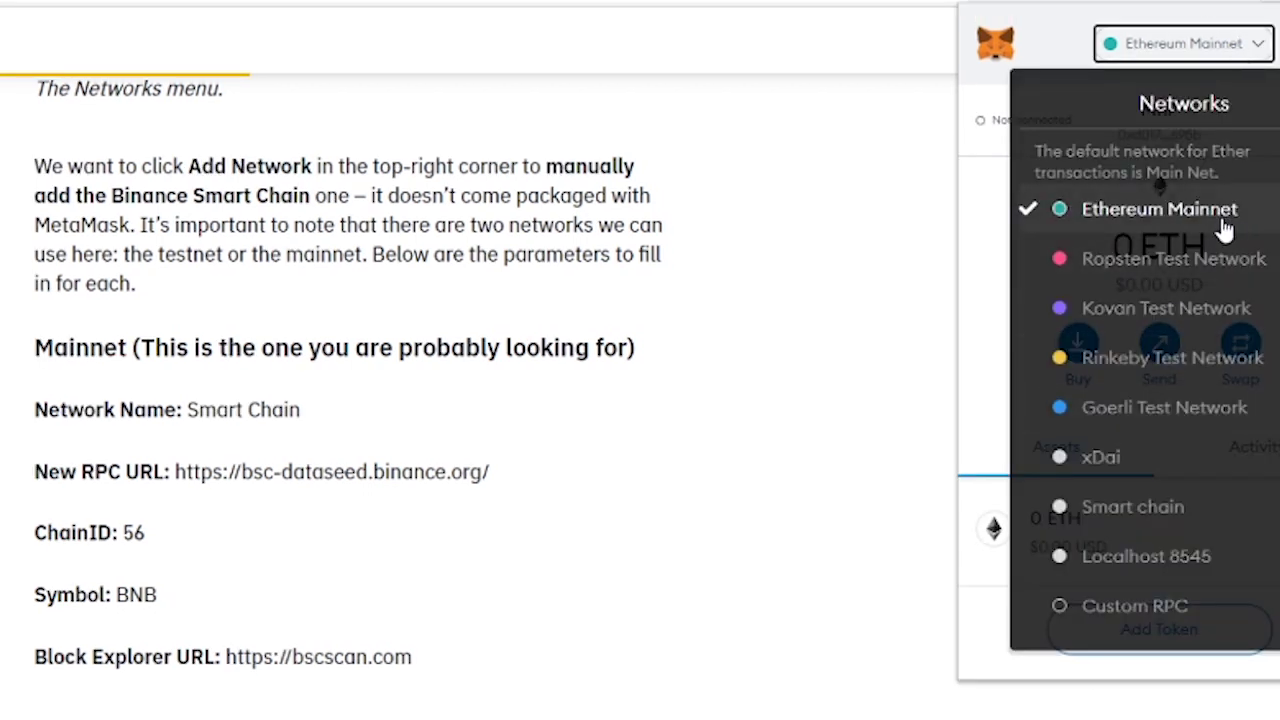
pyautogui.click(1183, 510)
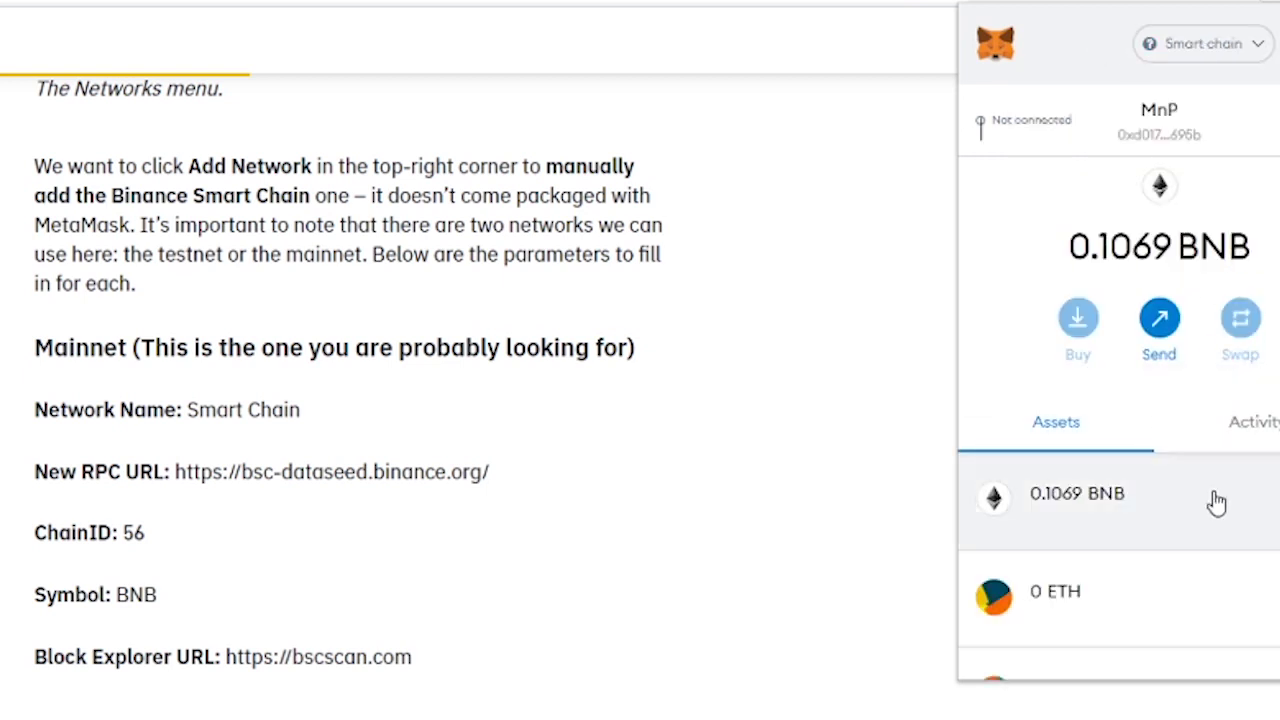
pyautogui.scroll(-3, 1214, 520)
pyautogui.scroll(3, 1206, 614)
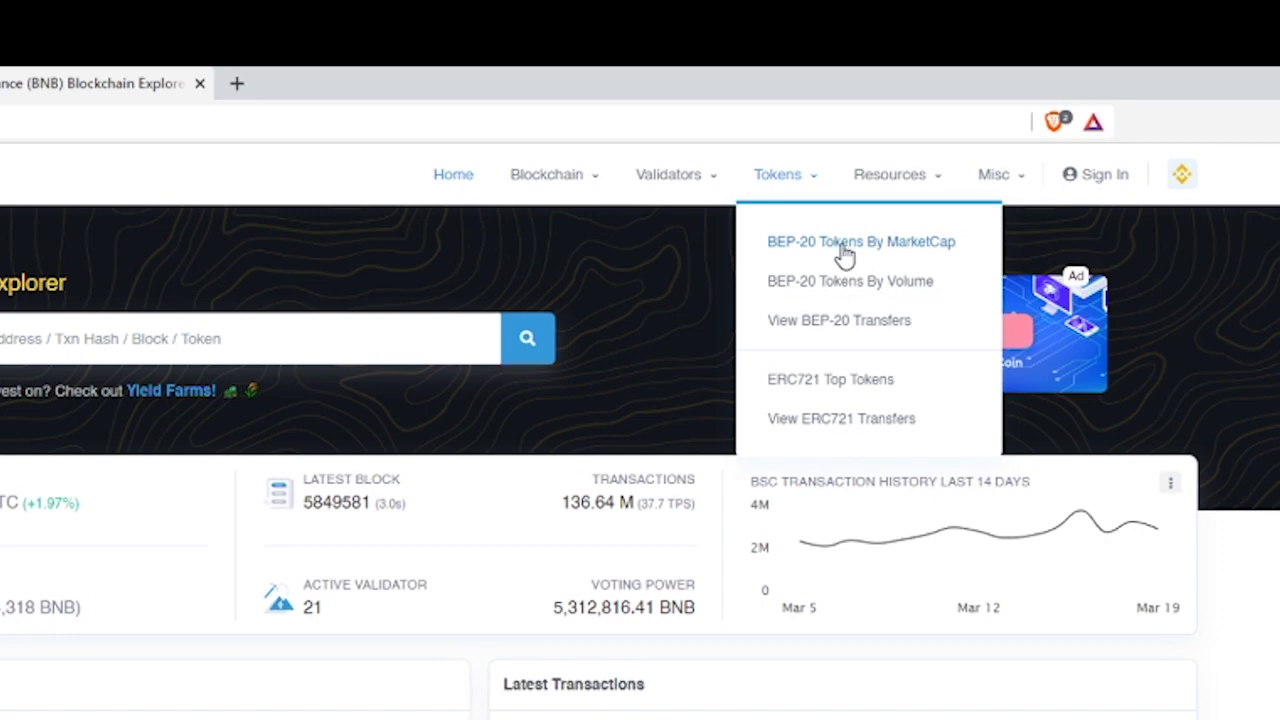
# Step: Open Binance-Peg ChainLink Token from the BEP-20 market-cap list and copy its contract address
pyautogui.click(843, 248)
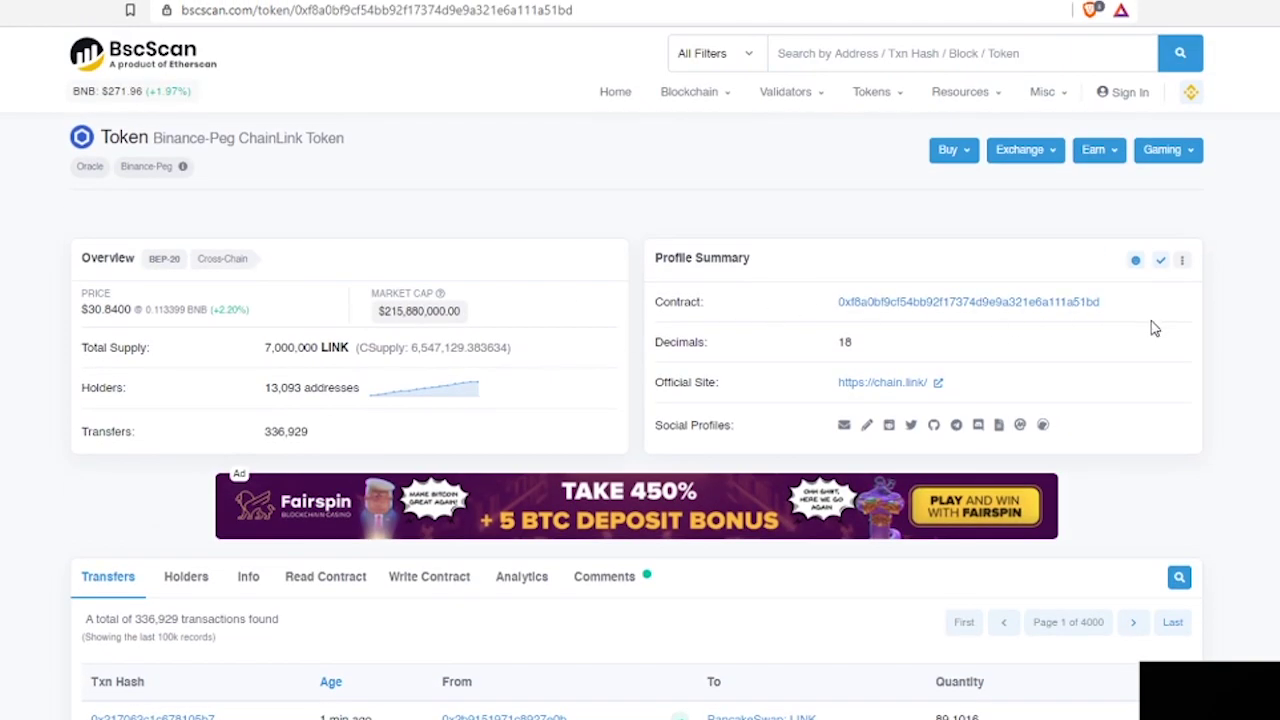
pyautogui.moveTo(1112, 316)
pyautogui.click(1113, 303)
# Step: Paste the ChainLink contract as a custom token so 0 LINK appears in the wallet
pyautogui.click(1275, 12)
pyautogui.scroll(-3, 1270, 470)
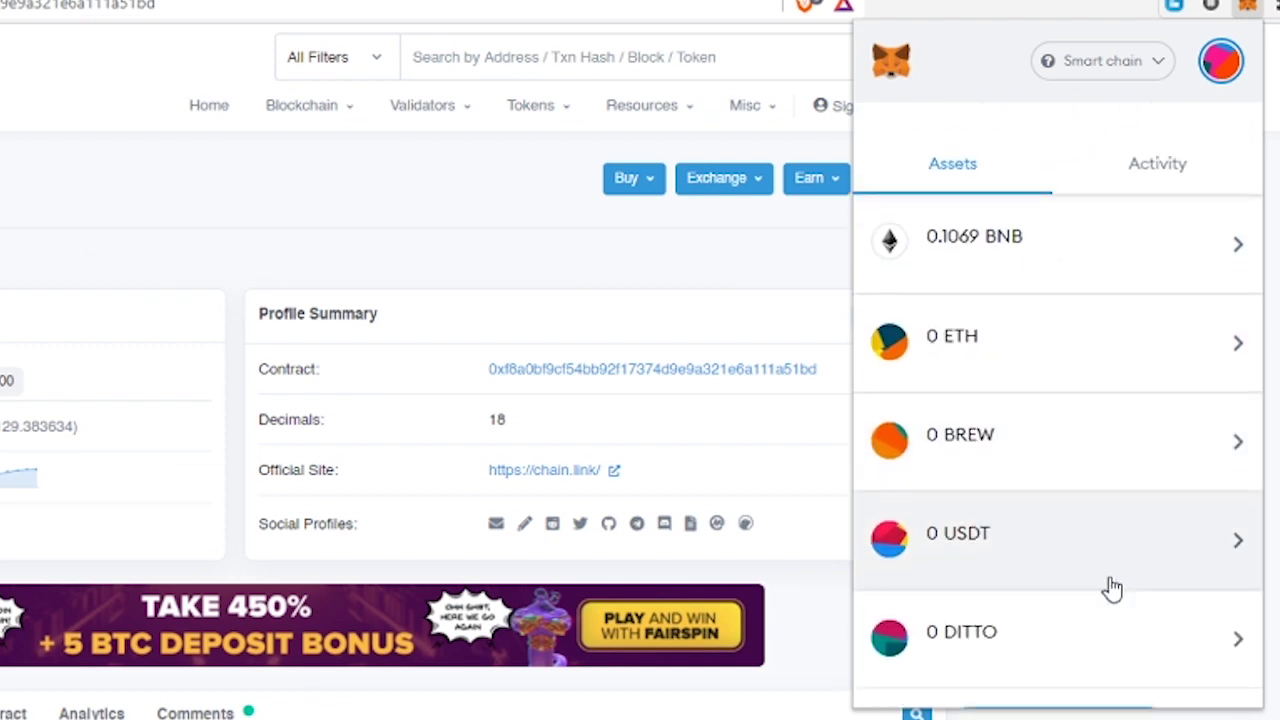
pyautogui.click(1110, 670)
pyautogui.click(1086, 222)
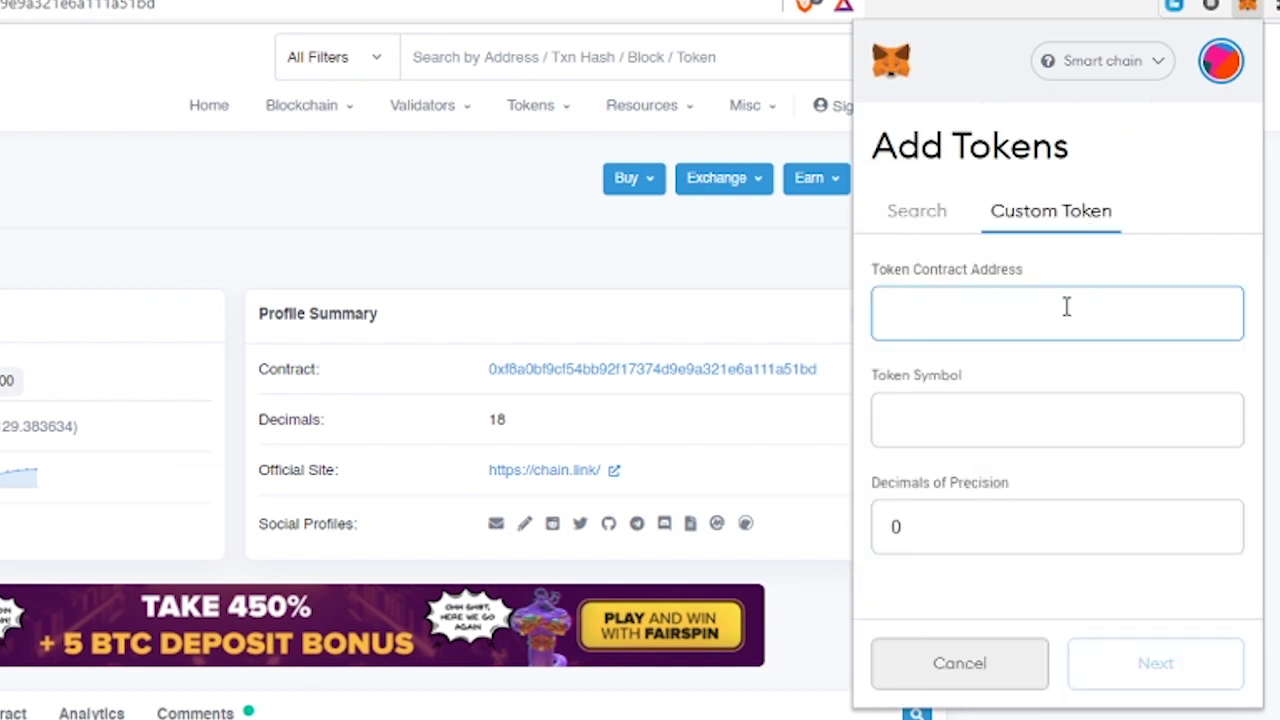
pyautogui.hotkey('ctrl', 'v')
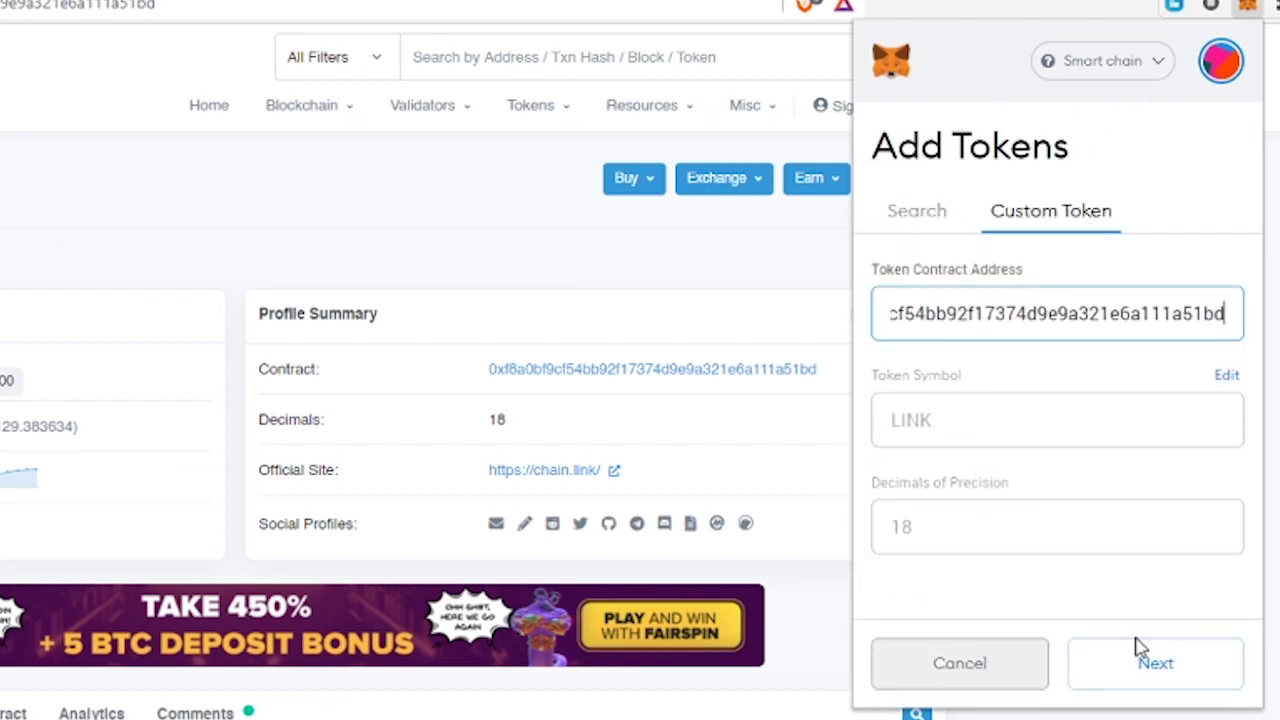
pyautogui.click(1136, 660)
pyautogui.click(1133, 668)
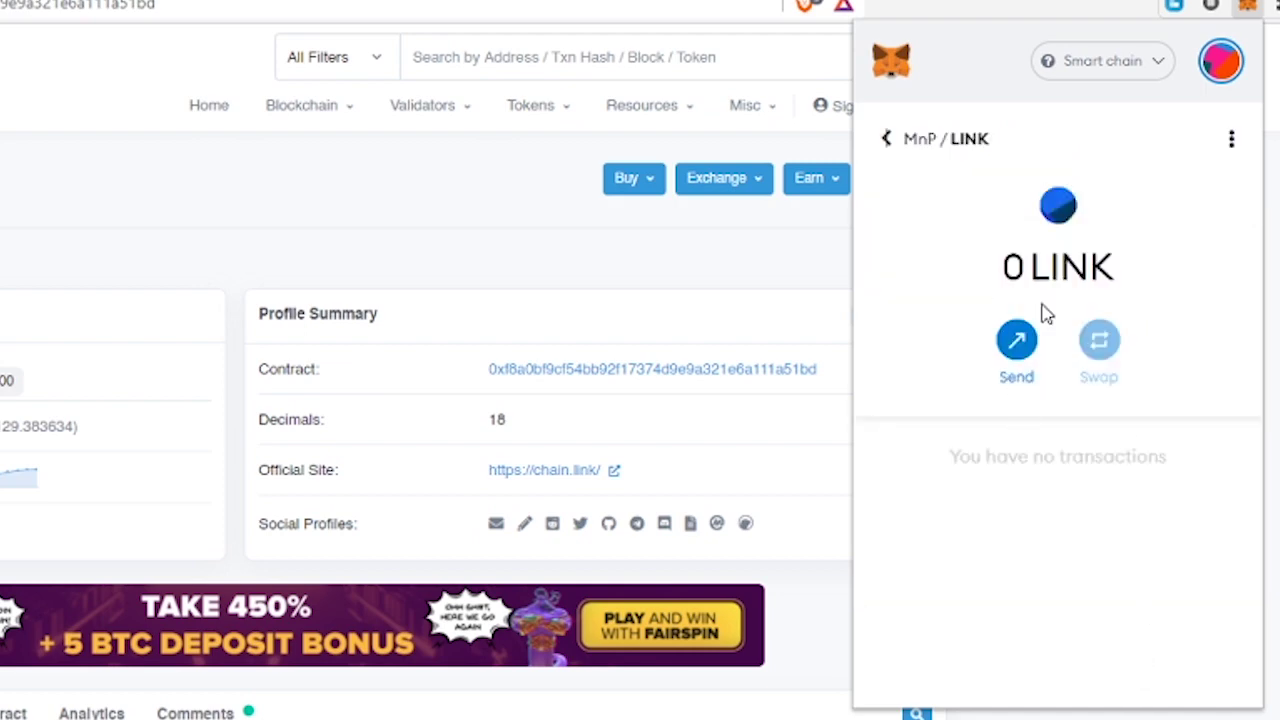
pyautogui.click(914, 146)
pyautogui.scroll(-5, 997, 598)
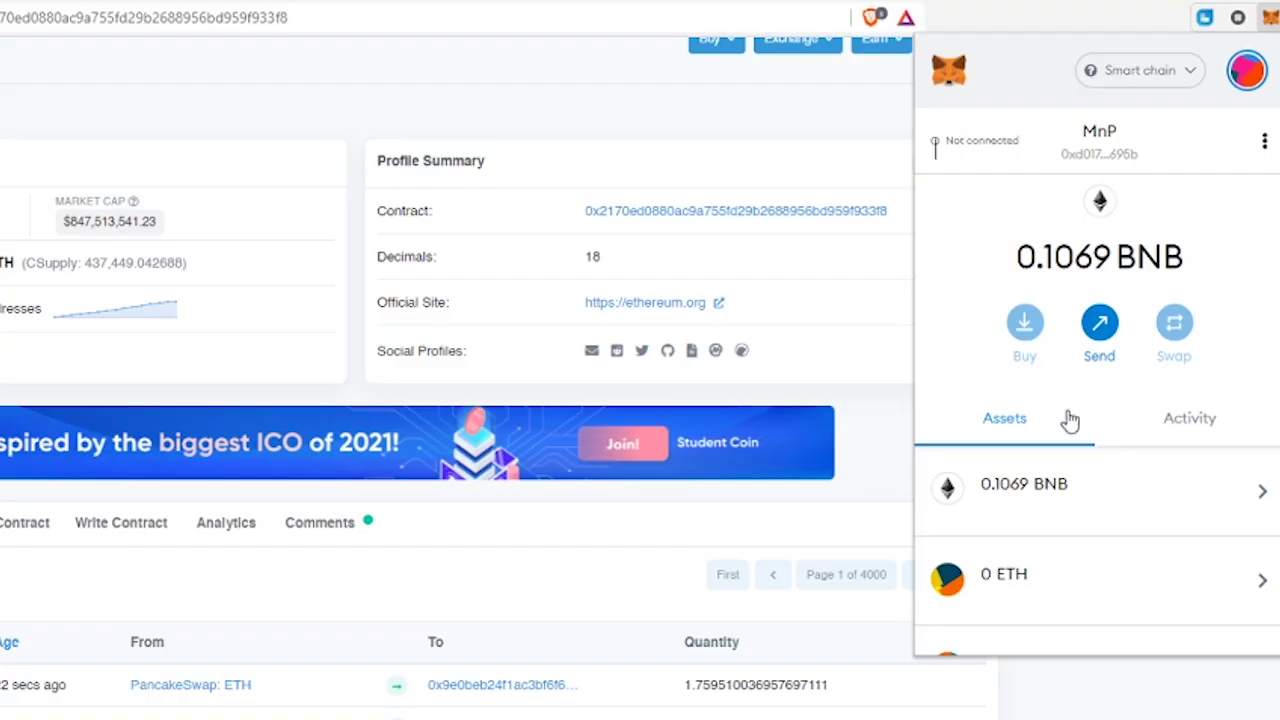
pyautogui.scroll(-2, 1043, 480)
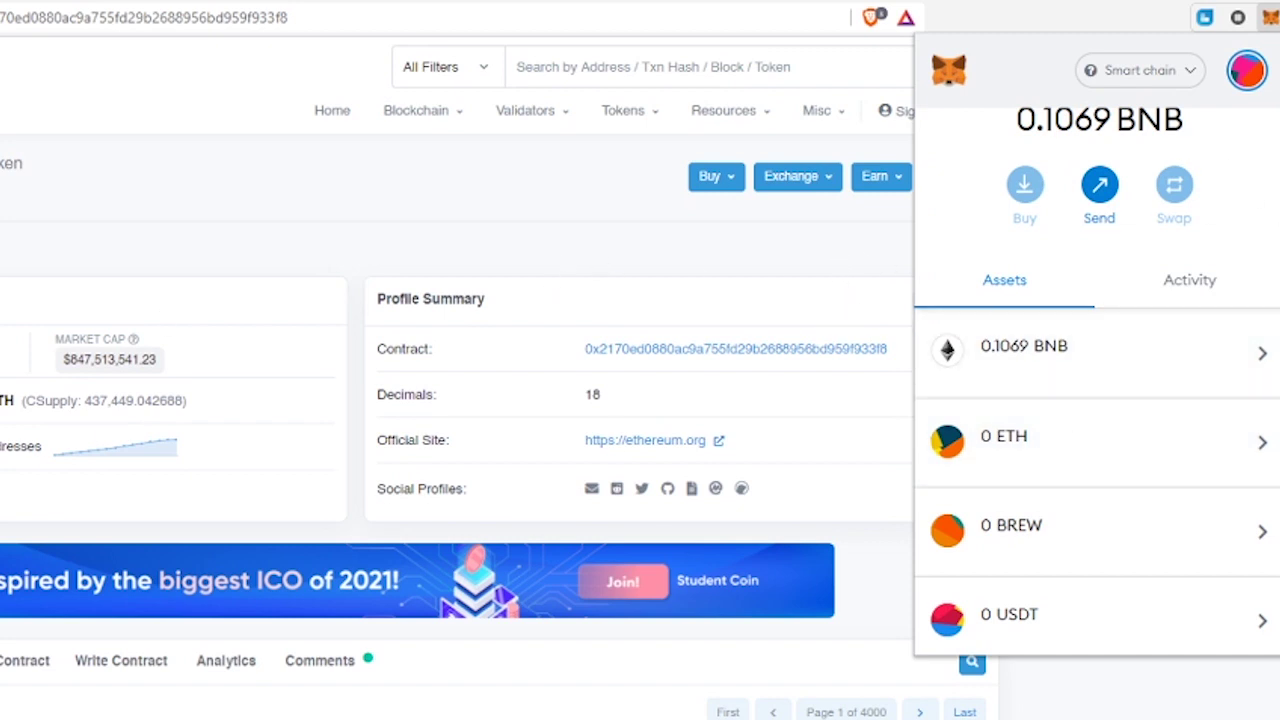
pyautogui.click(1248, 88)
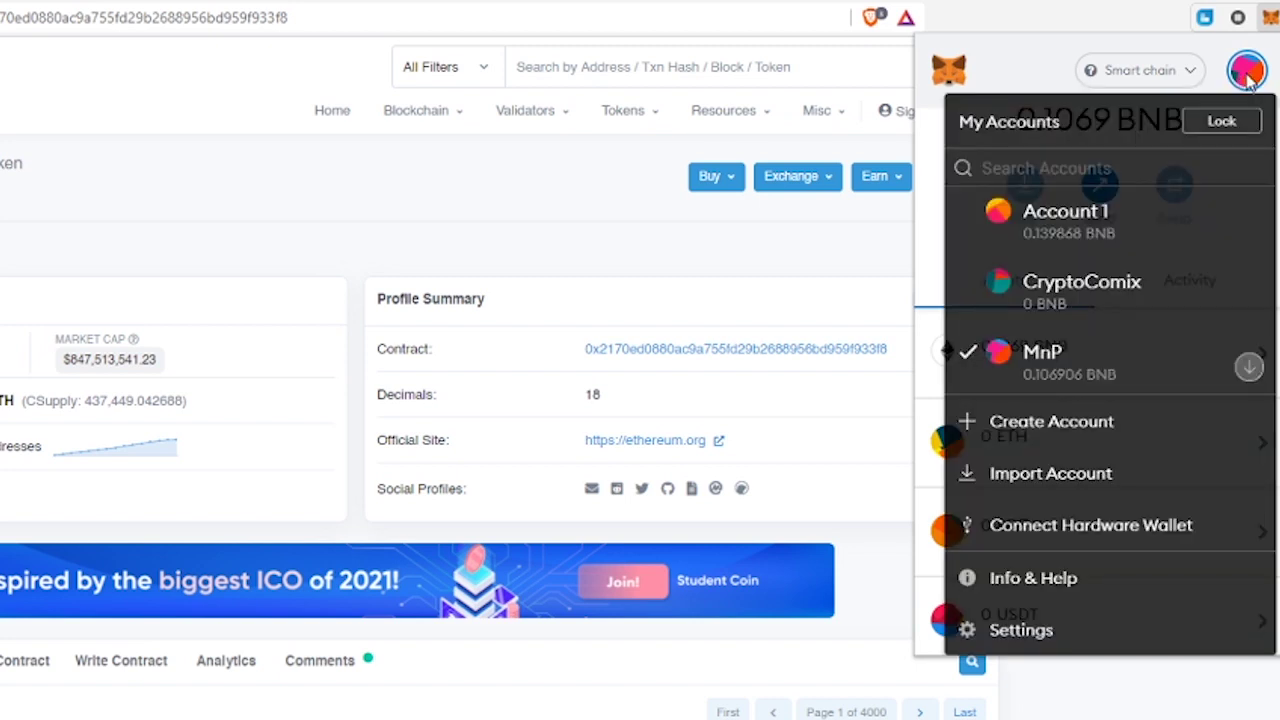
pyautogui.click(1098, 485)
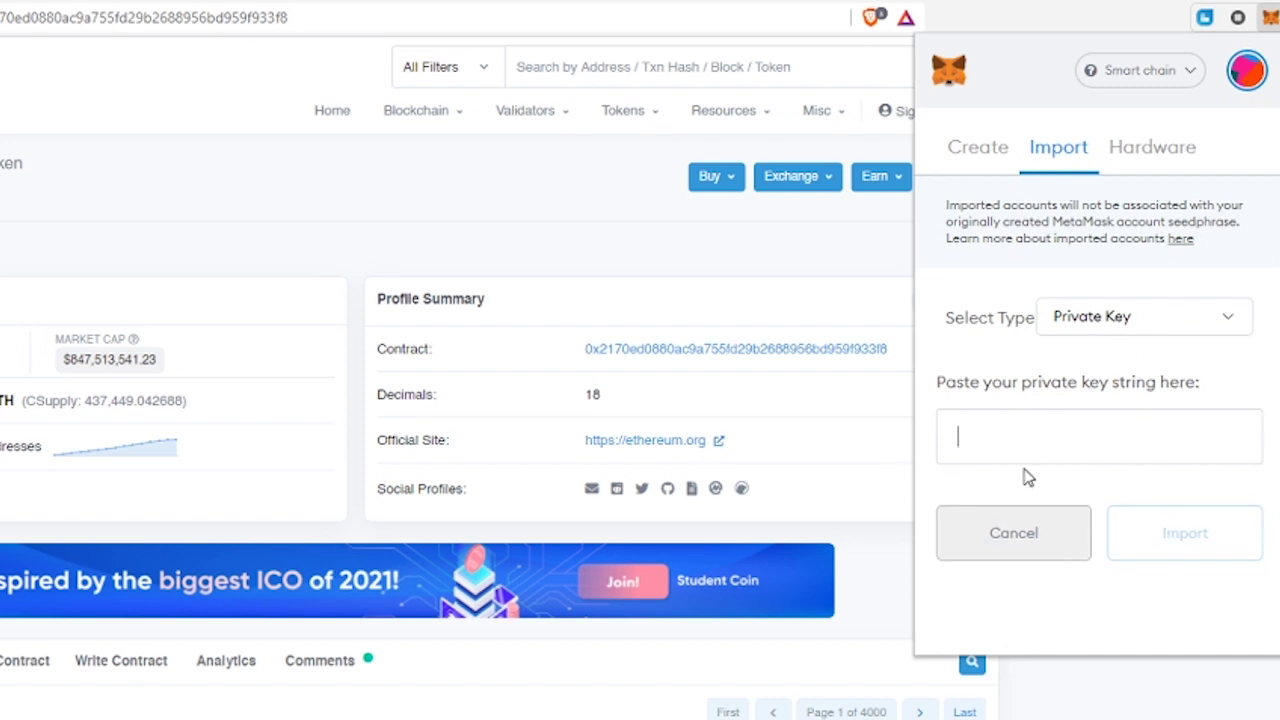
pyautogui.click(1139, 158)
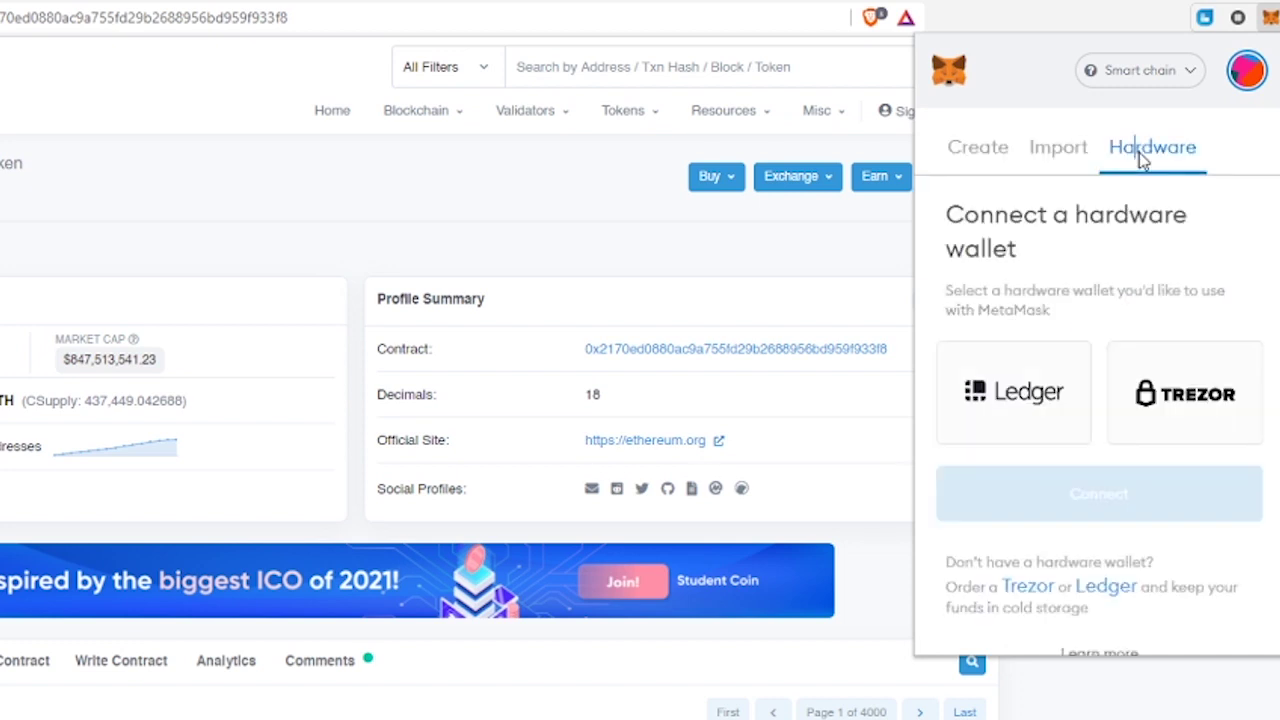
pyautogui.click(1035, 410)
pyautogui.scroll(-3, 1111, 503)
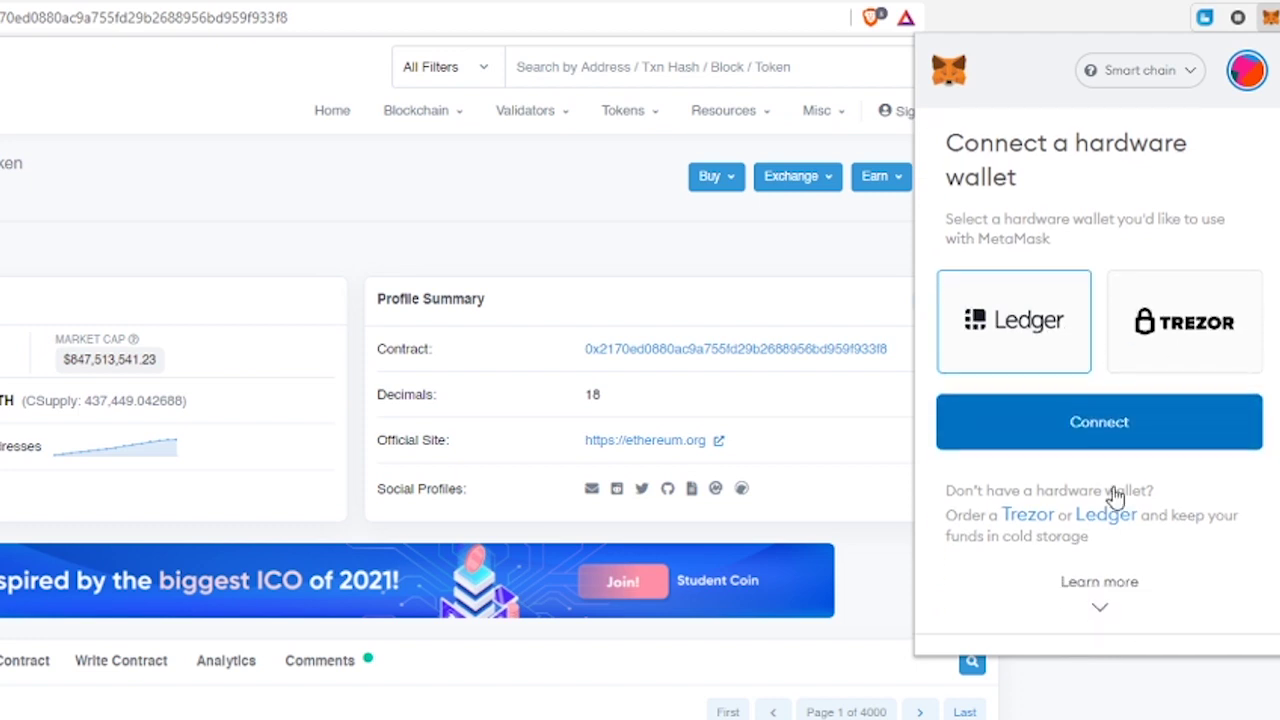
pyautogui.click(1118, 352)
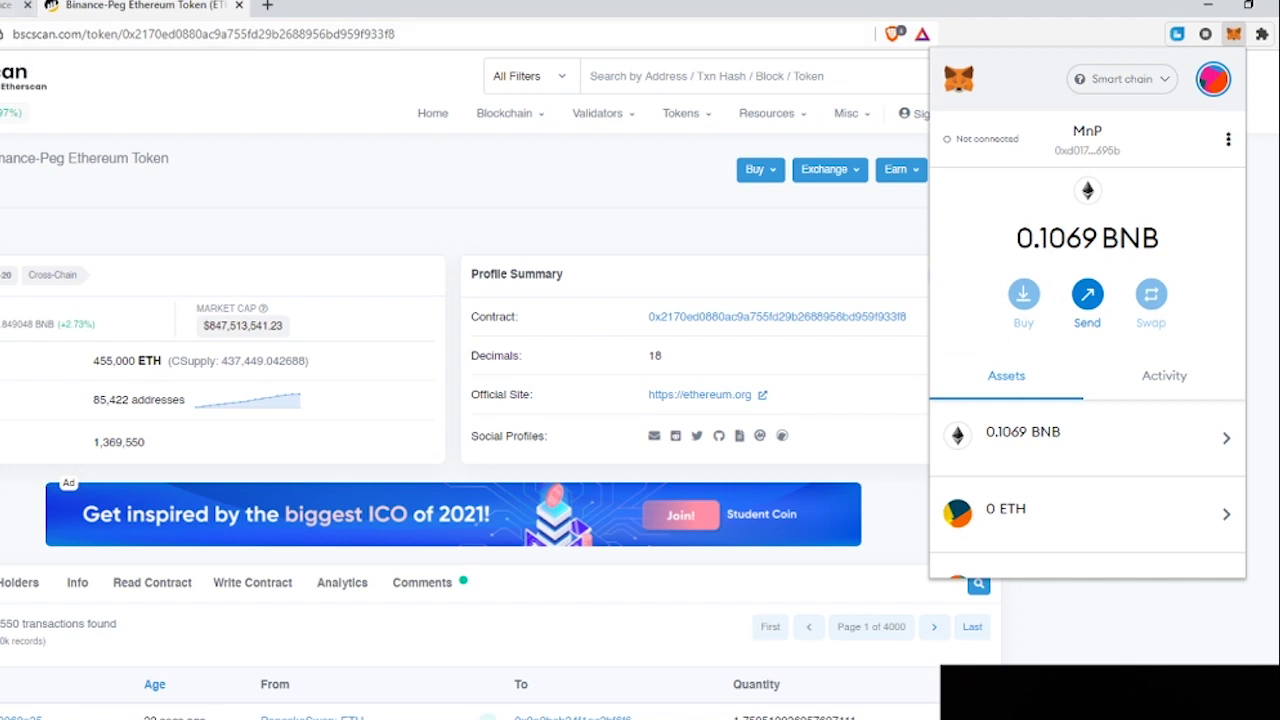
# Step: Select the Mainnet parameters in the Binance Academy article
pyautogui.click(12, 5)
pyautogui.moveTo(200, 366); pyautogui.dragTo(467, 582)
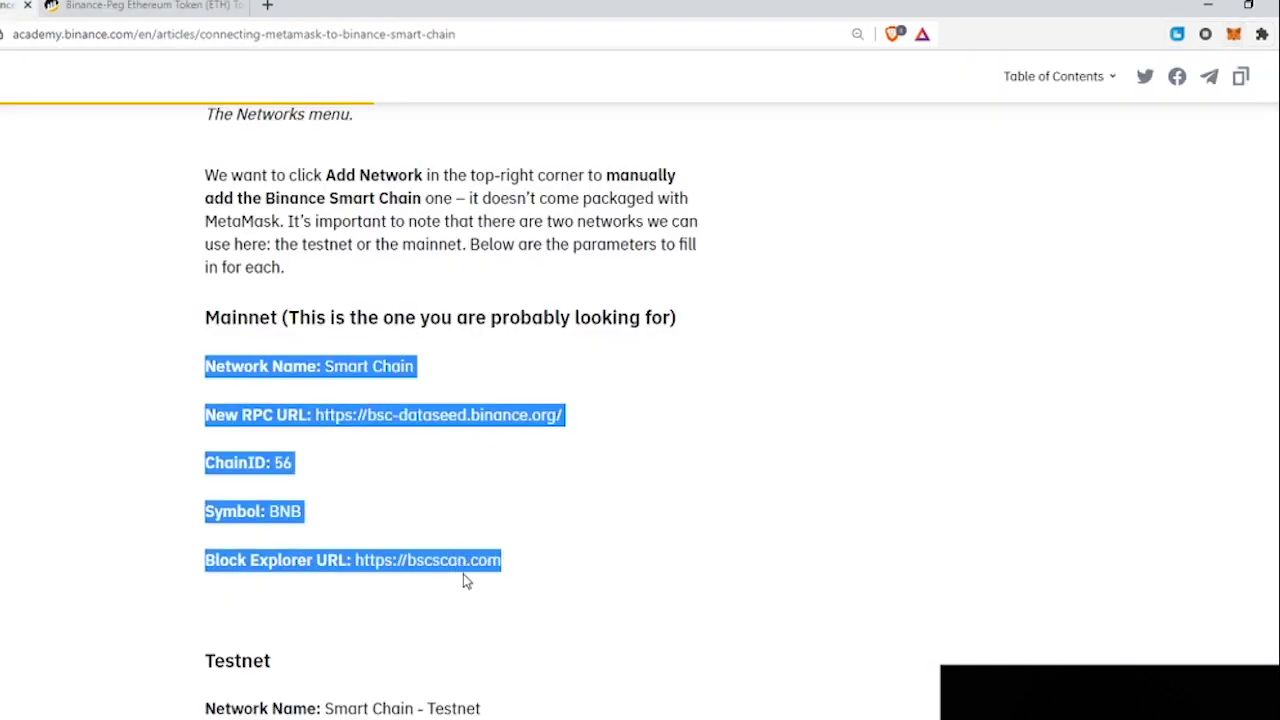
pyautogui.click(249, 465)
# Step: Open MetaMask's Custom RPC form, dismiss it, and return to the BscScan token tab
pyautogui.click(1233, 34)
pyautogui.click(1108, 84)
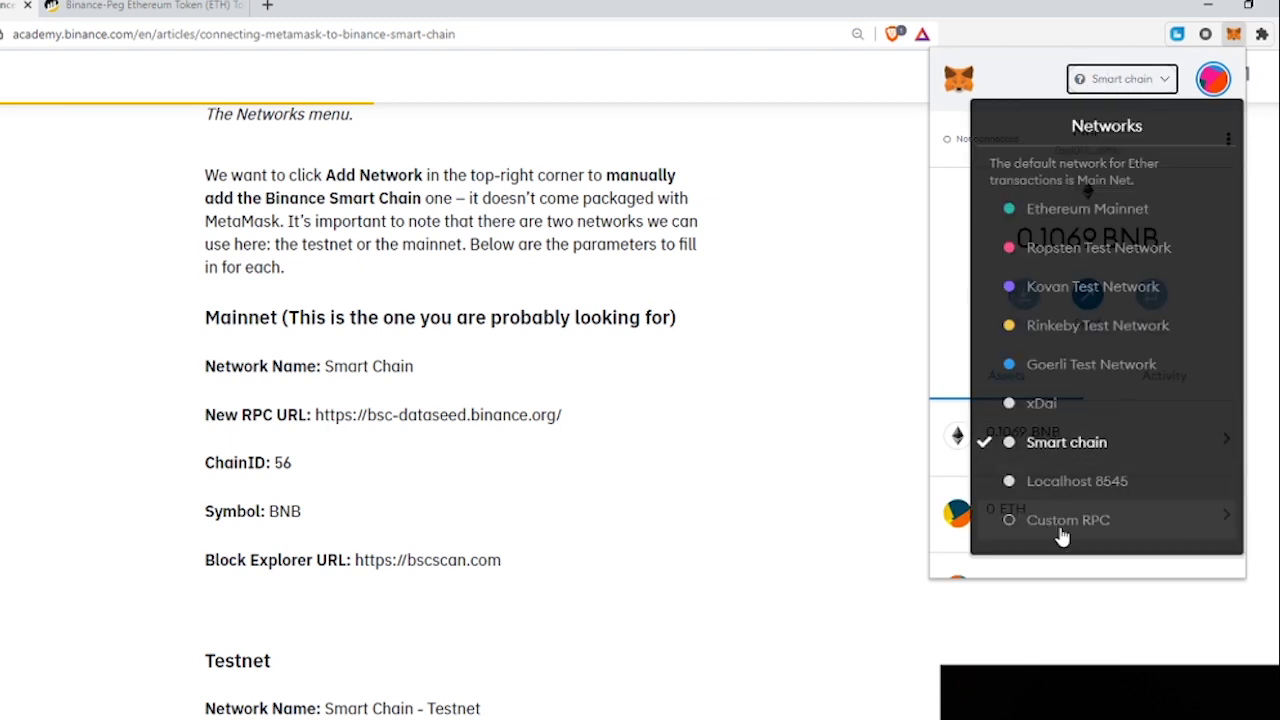
pyautogui.click(1098, 522)
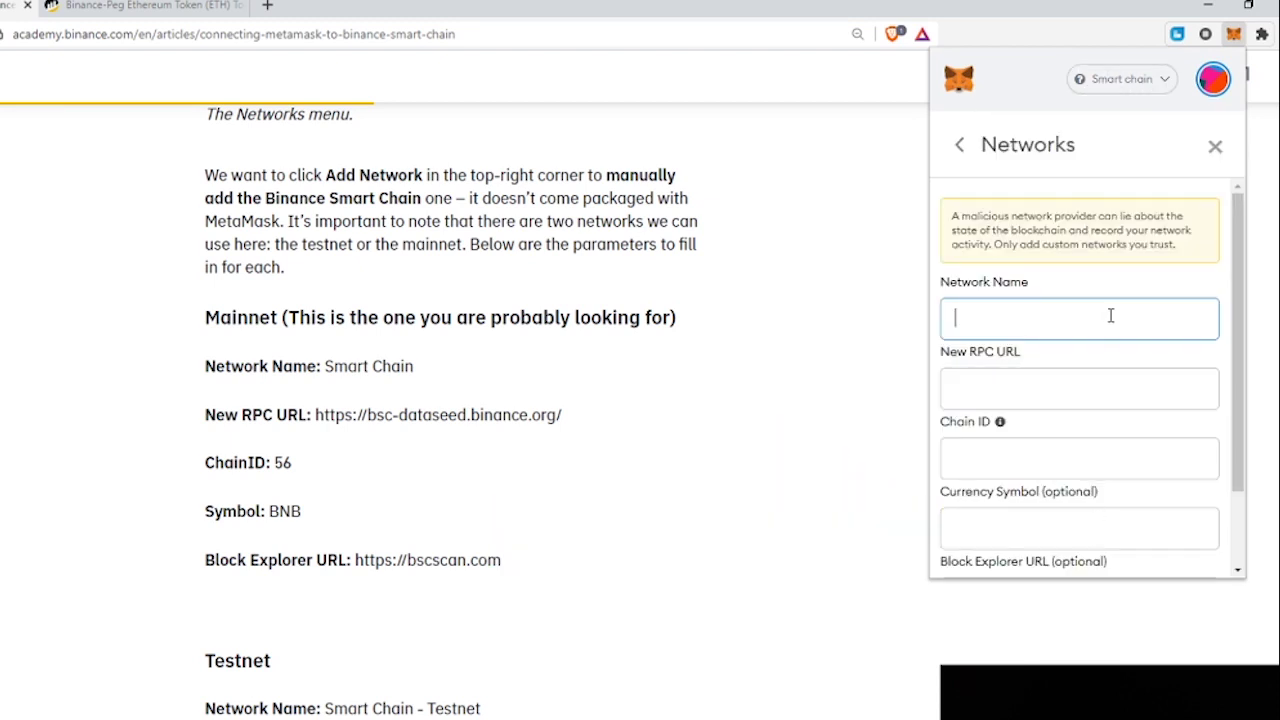
pyautogui.click(649, 509)
pyautogui.hotkey('ctrl', 'Tab')
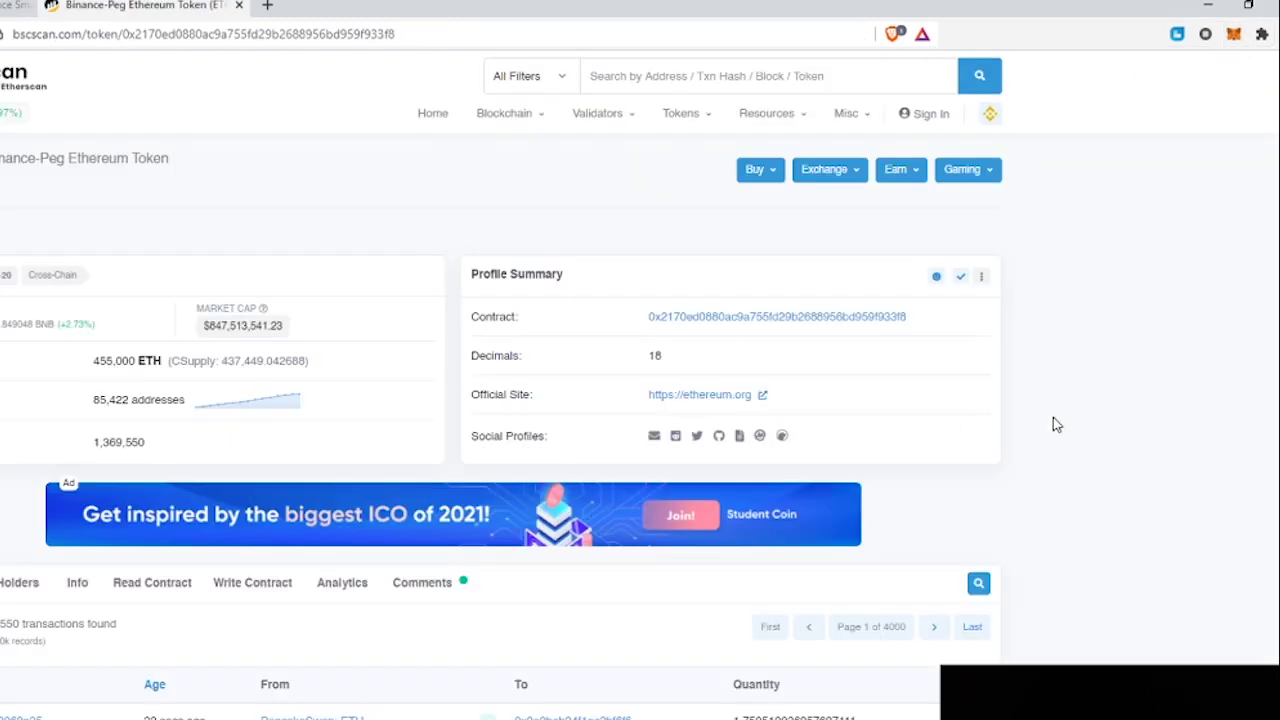
# Step: From the BscScan home page, open Binance-Peg USD Coin (USDC) in the BEP-20 market-cap ranking
pyautogui.click(2, 88)
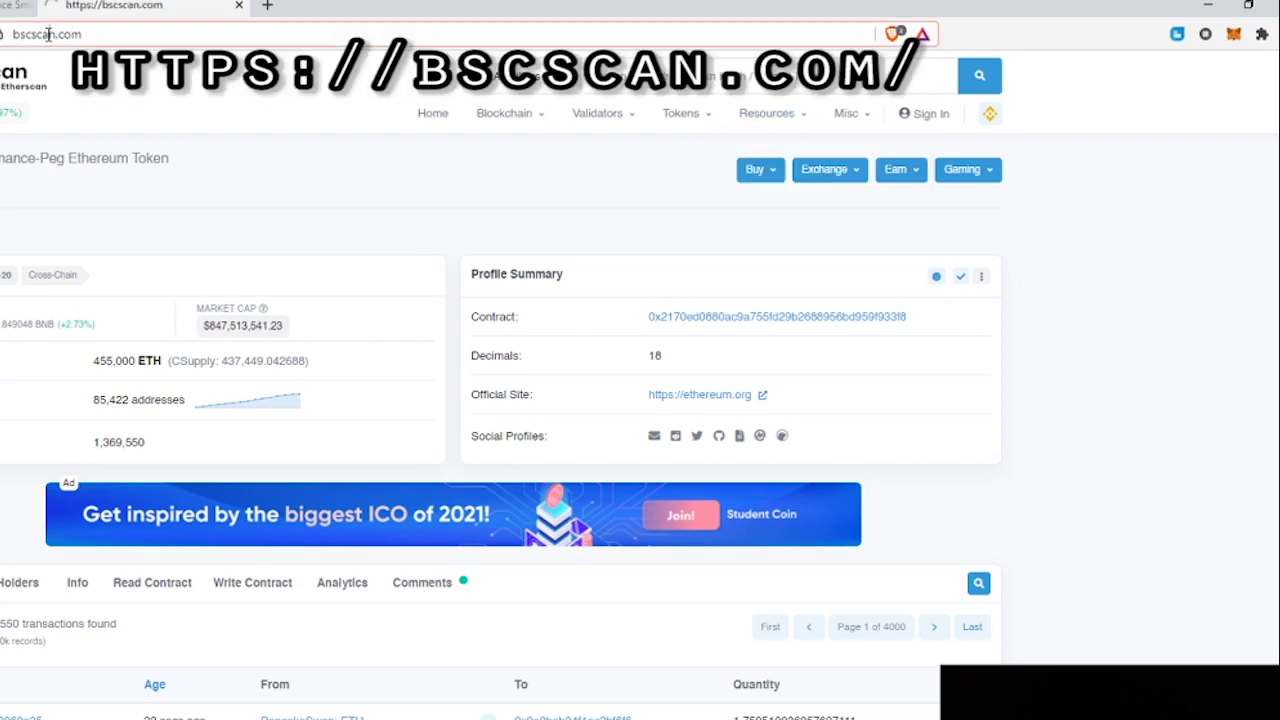
pyautogui.moveTo(688, 88)
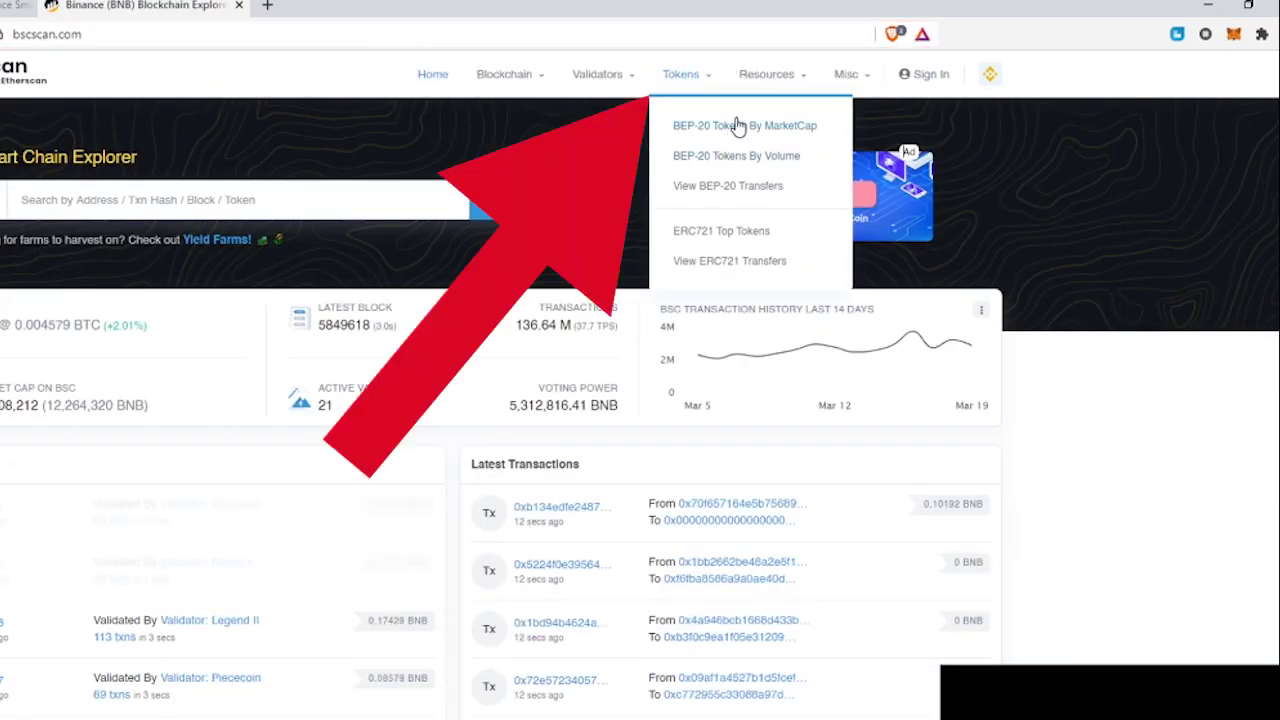
pyautogui.click(737, 126)
pyautogui.scroll(-6, 531, 300)
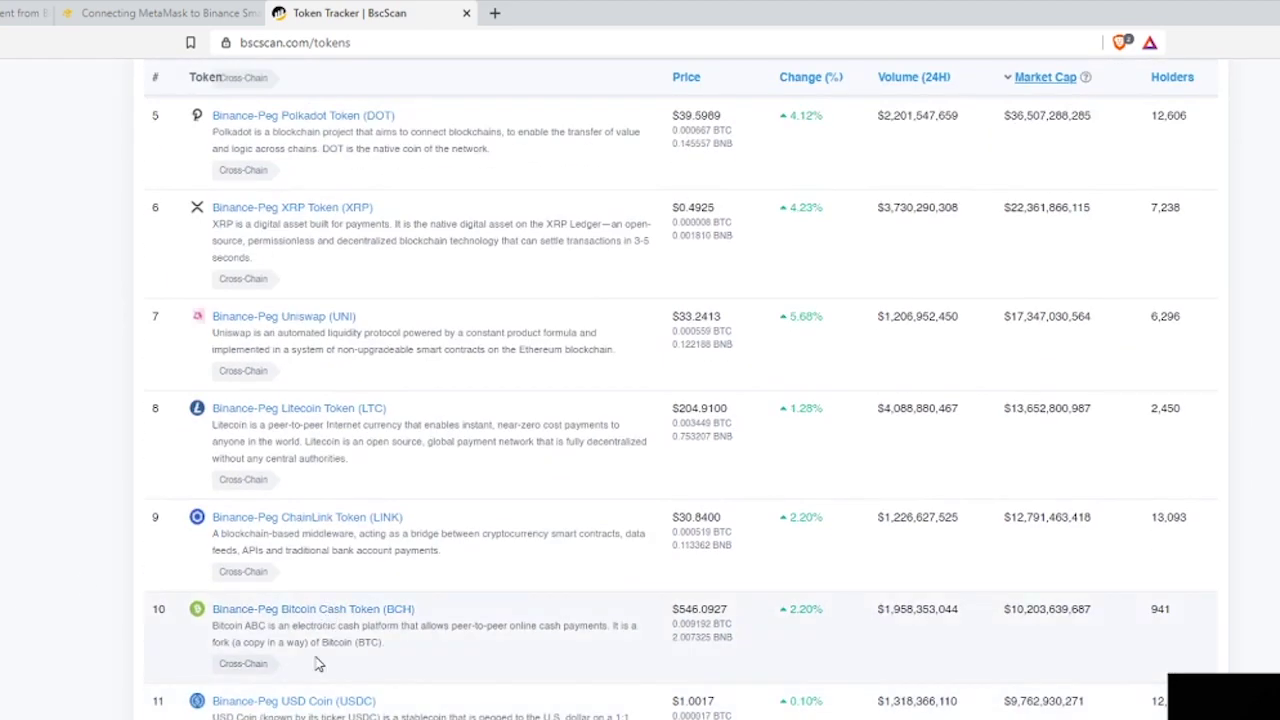
pyautogui.click(312, 701)
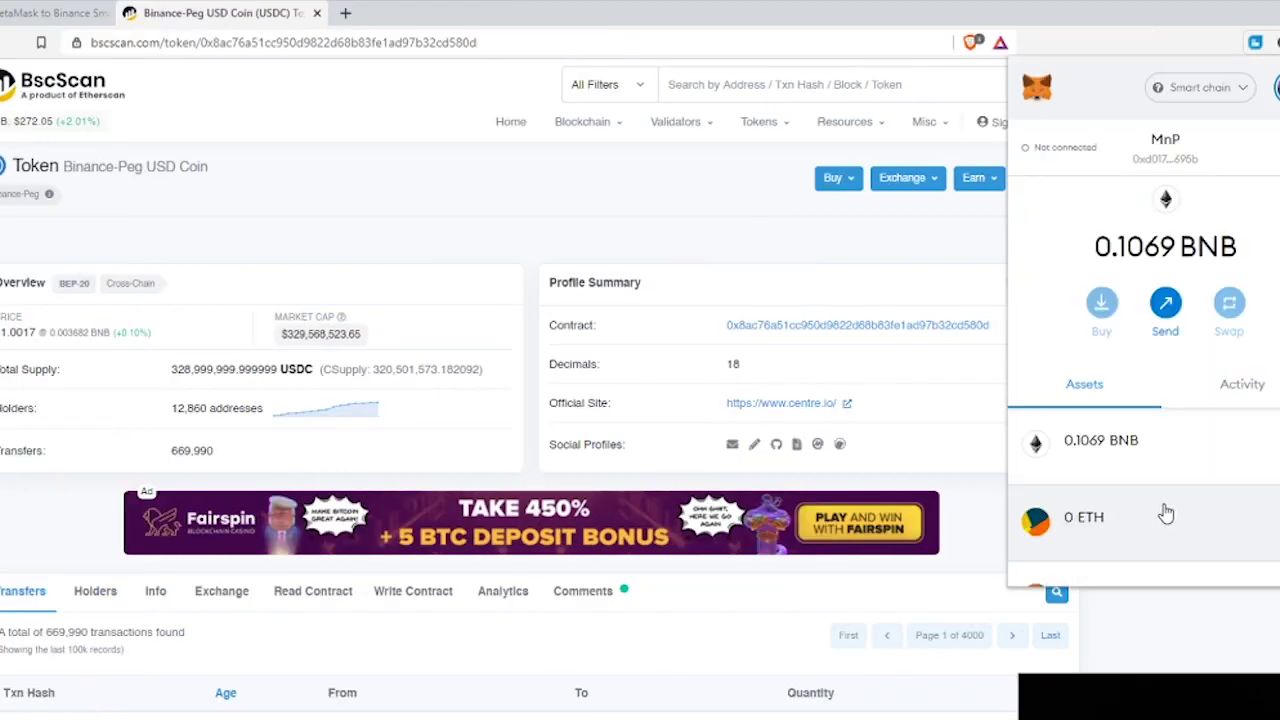
# Step: Add USDC as a custom token by pasting its contract address
pyautogui.scroll(-5, 1163, 514)
pyautogui.click(1171, 551)
pyautogui.click(1170, 212)
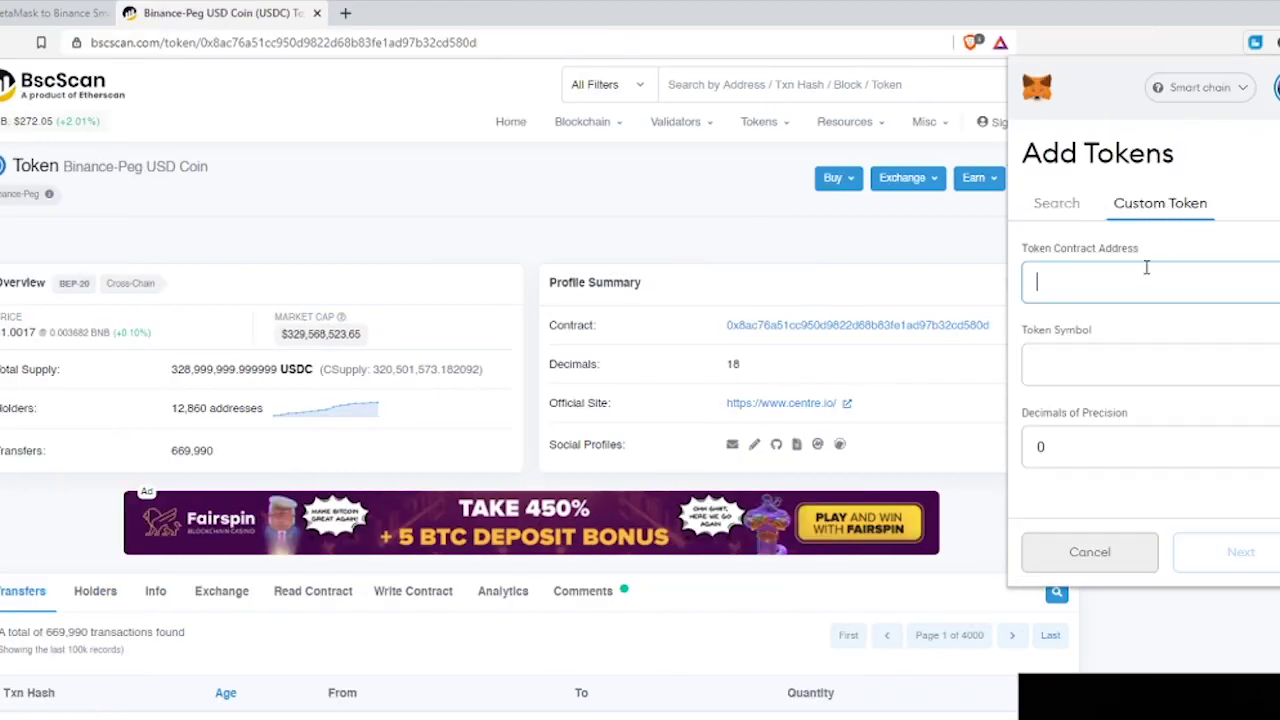
pyautogui.hotkey('ctrl', 'v')
pyautogui.click(1226, 560)
pyautogui.click(1228, 560)
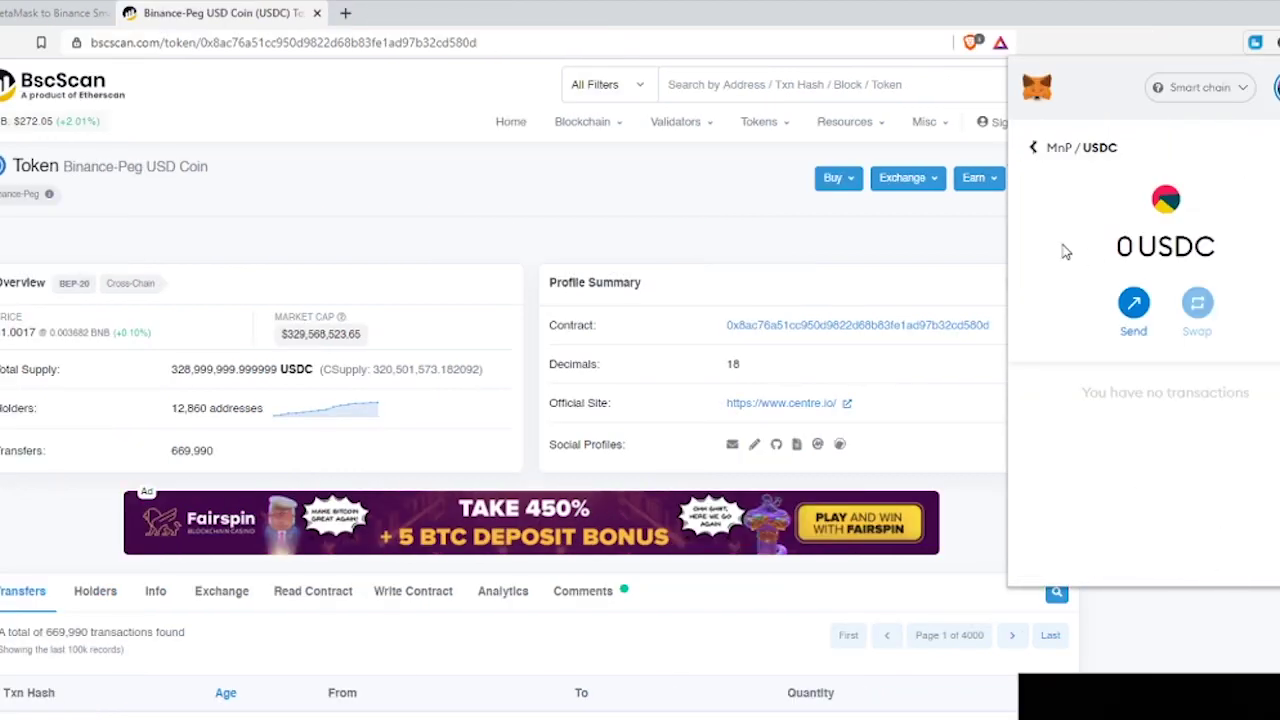
pyautogui.click(1060, 148)
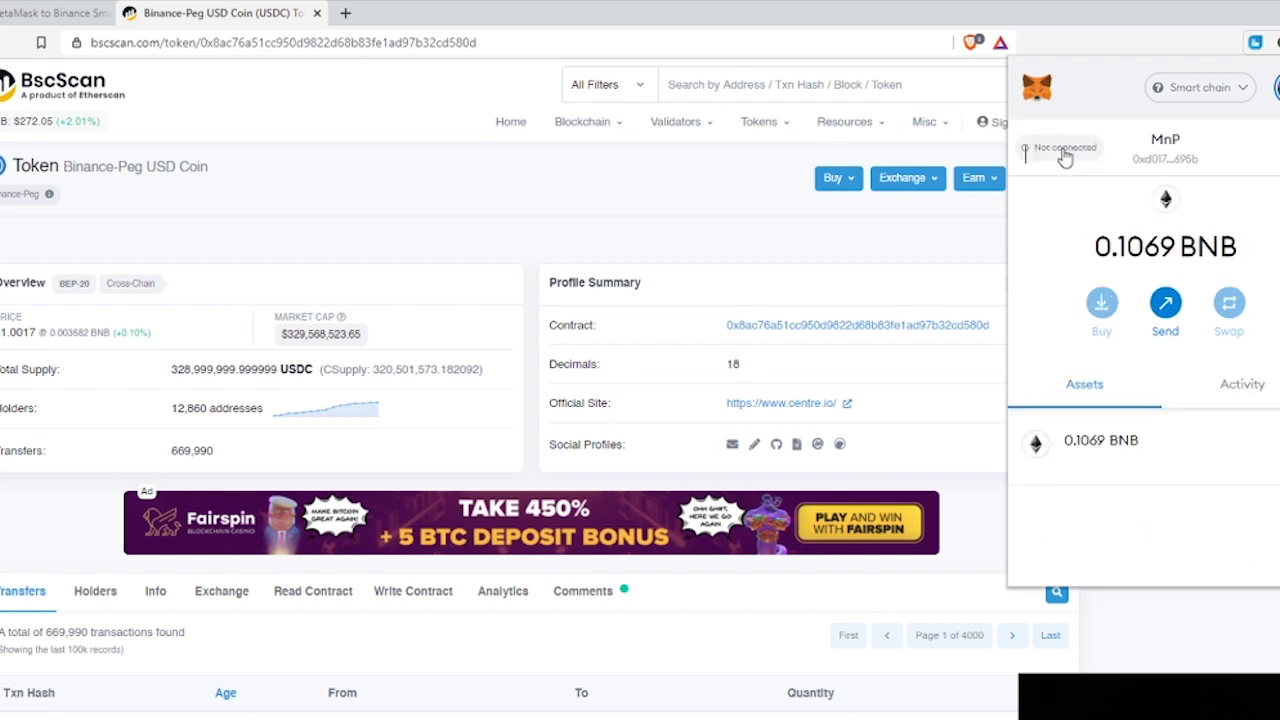
# Step: Open the wallet's account import page, then close the MetaMask popup
pyautogui.click(1272, 87)
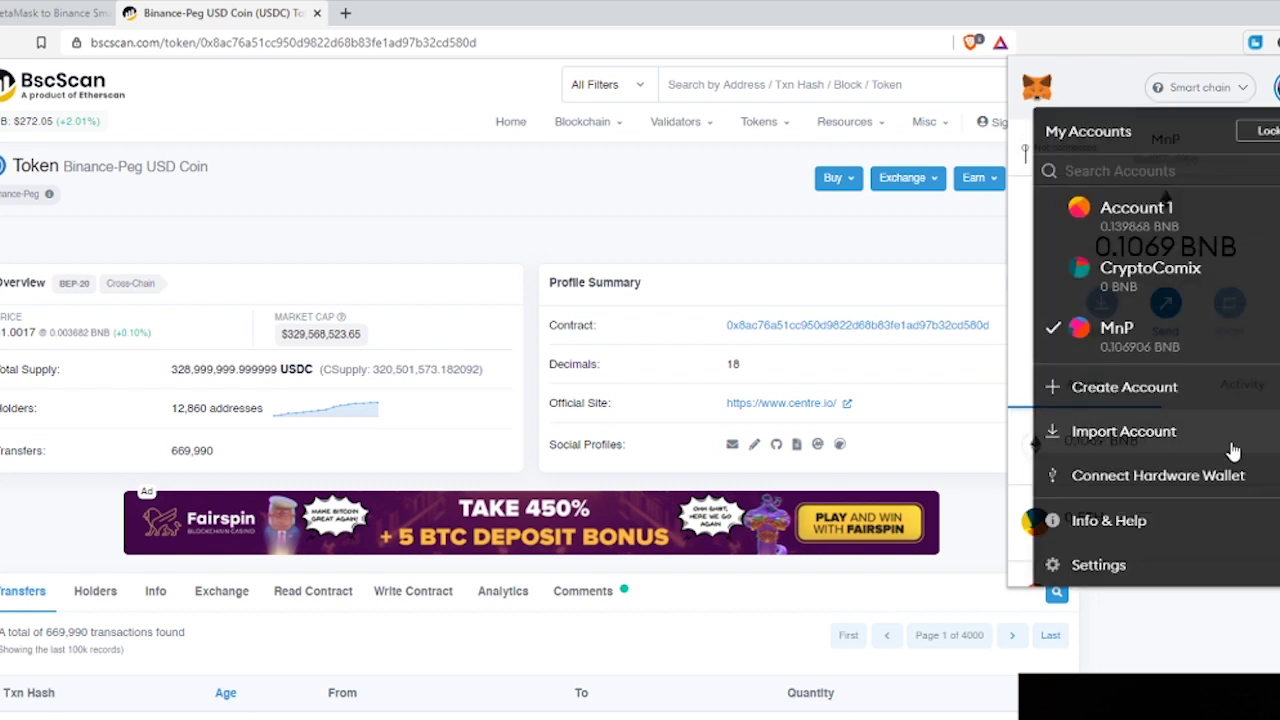
pyautogui.click(1189, 452)
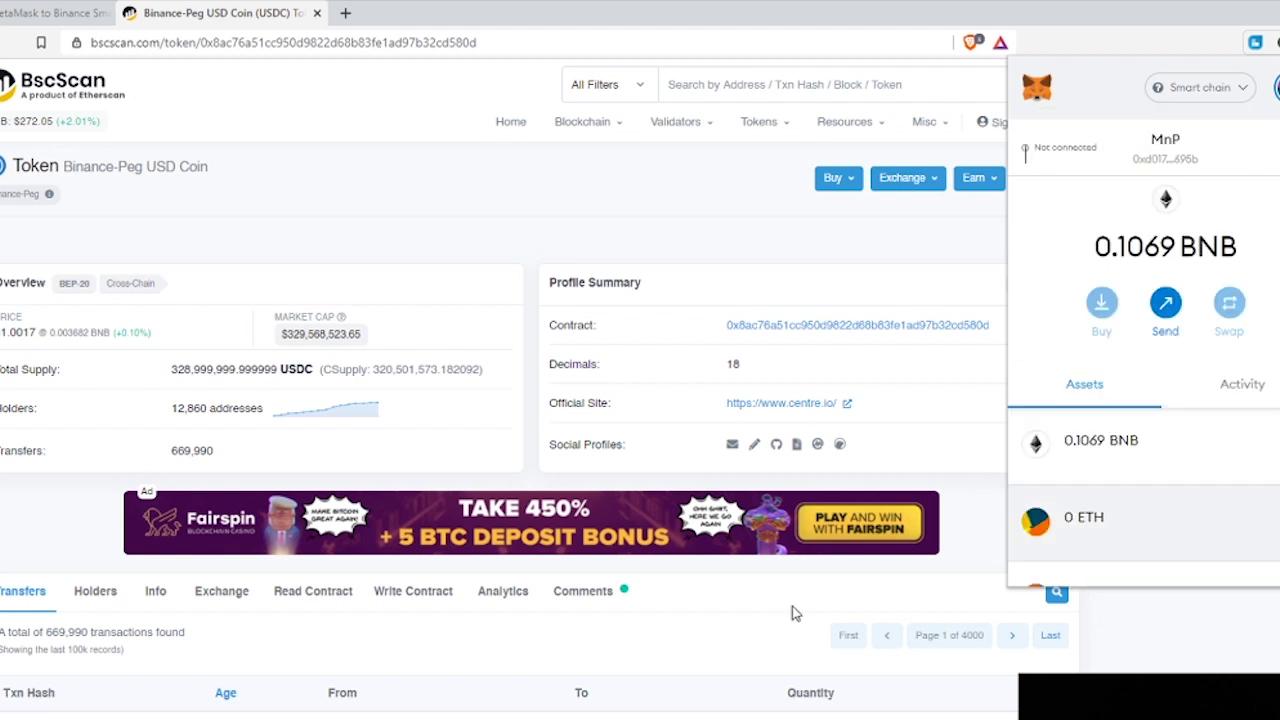
pyautogui.click(143, 491)
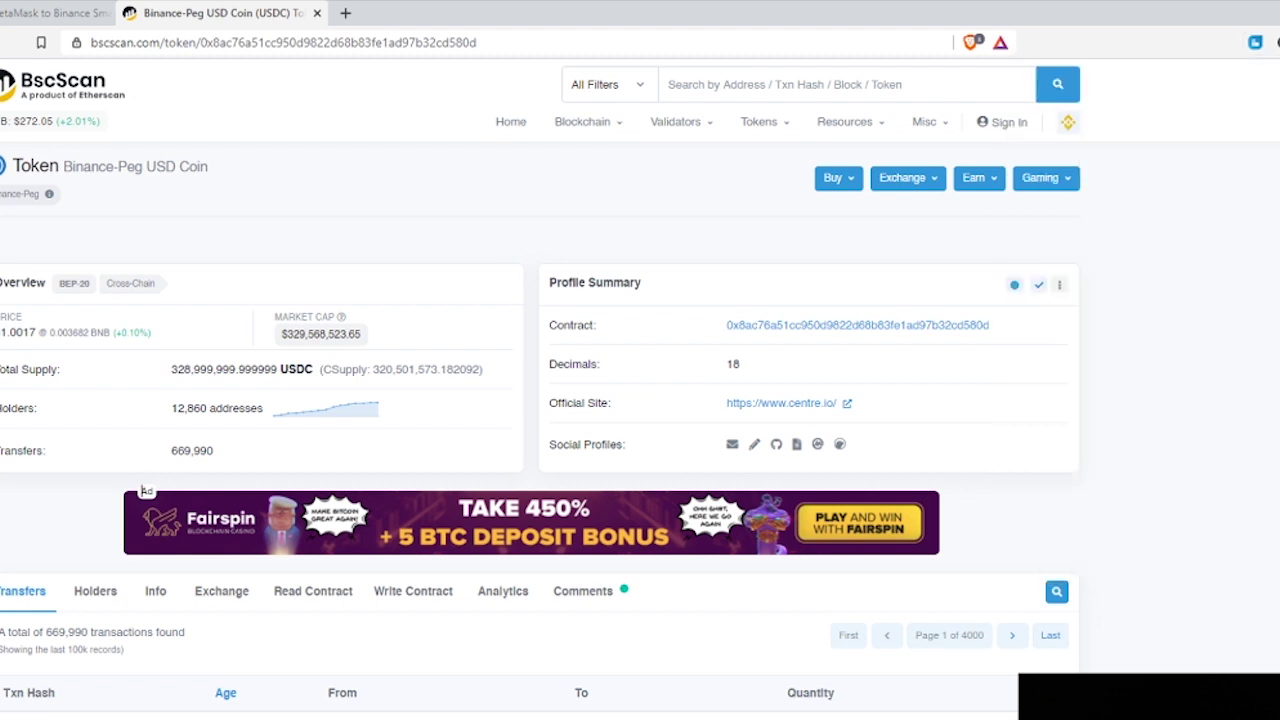